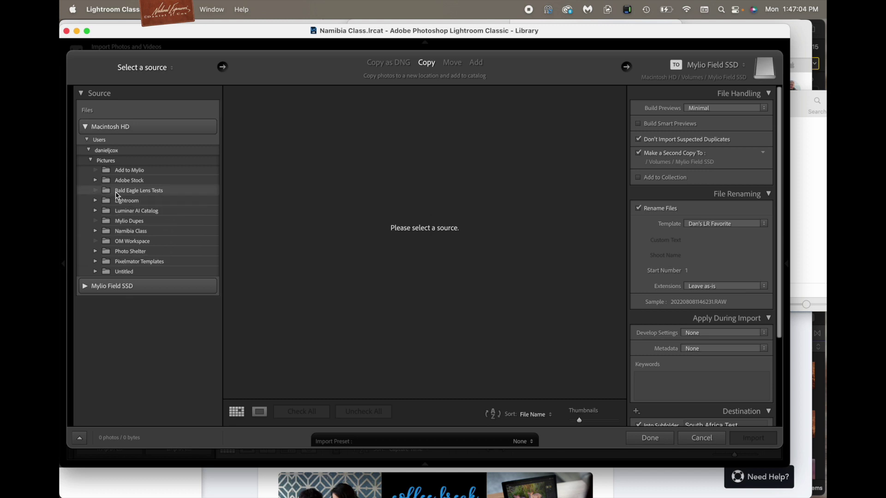
# - Import the Bald Eagle Lens Tests photos as copies into the South Africa Test subfolder on Mylio Field SSD and select all imported photos
pyautogui.click(115, 191)
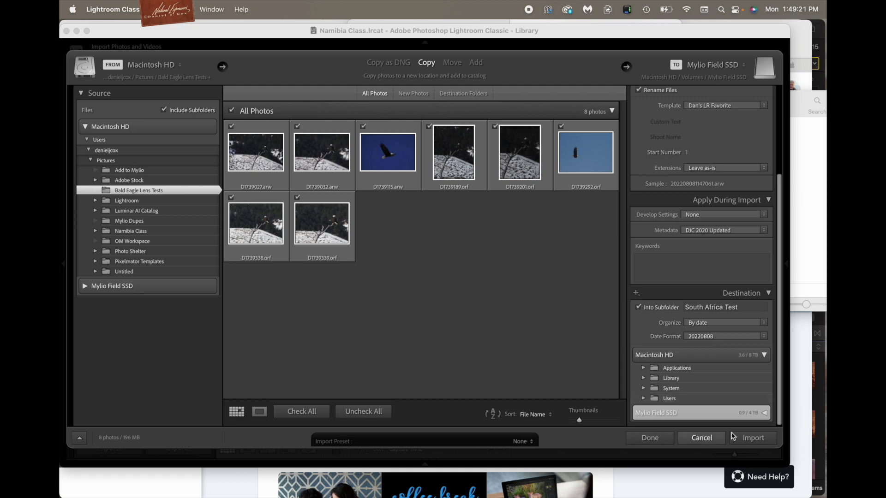
pyautogui.click(765, 413)
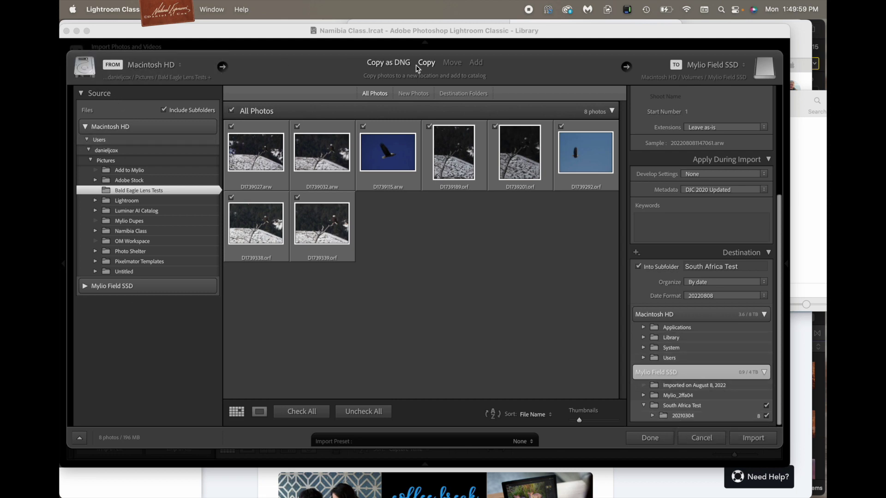
pyautogui.click(745, 441)
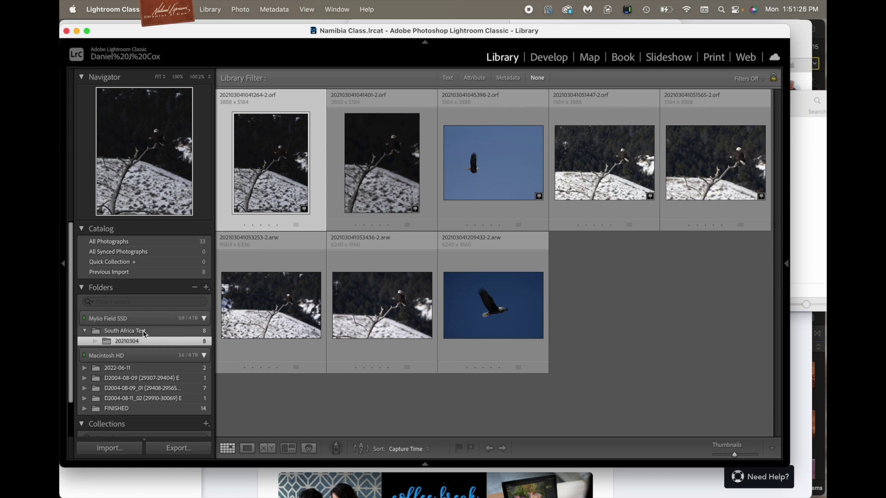
pyautogui.press('super+a')
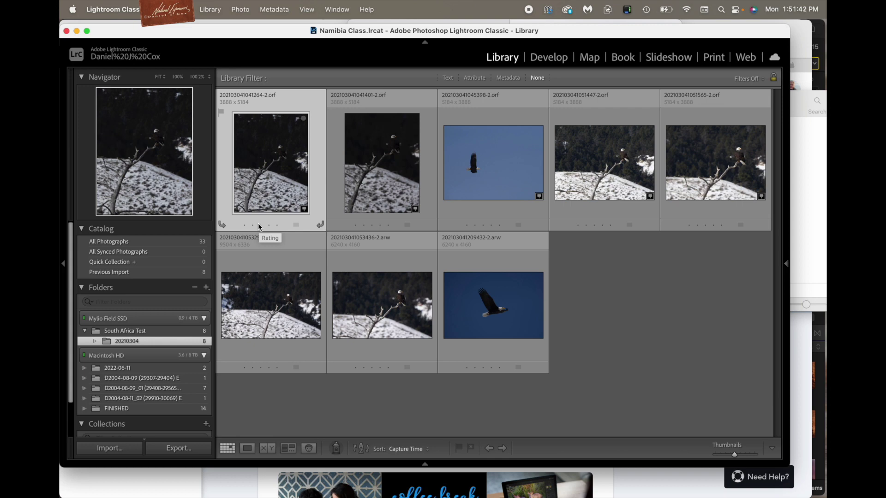
# - Switch to Finder and check the contents of the South Africa Test folder on the Mylio Field SSD drive
pyautogui.moveTo(462, 482)
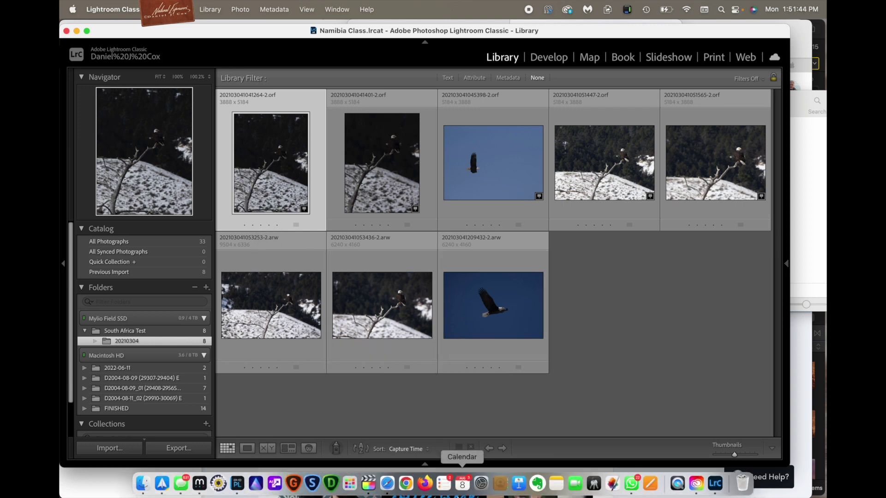
pyautogui.click(143, 483)
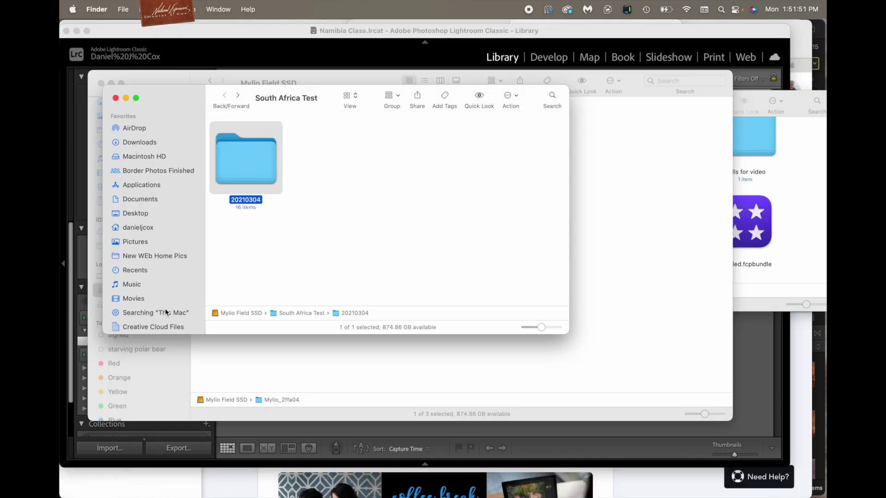
pyautogui.scroll(-3, 165, 312)
pyautogui.scroll(-4, 165, 312)
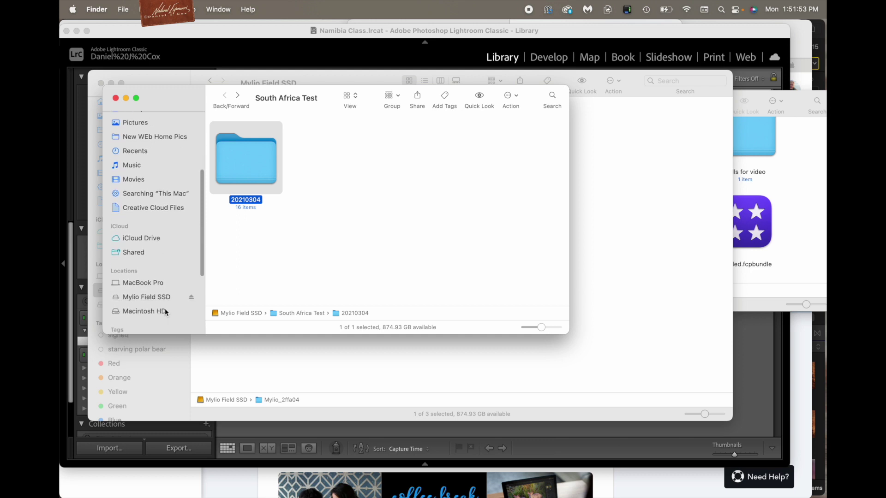
pyautogui.click(161, 292)
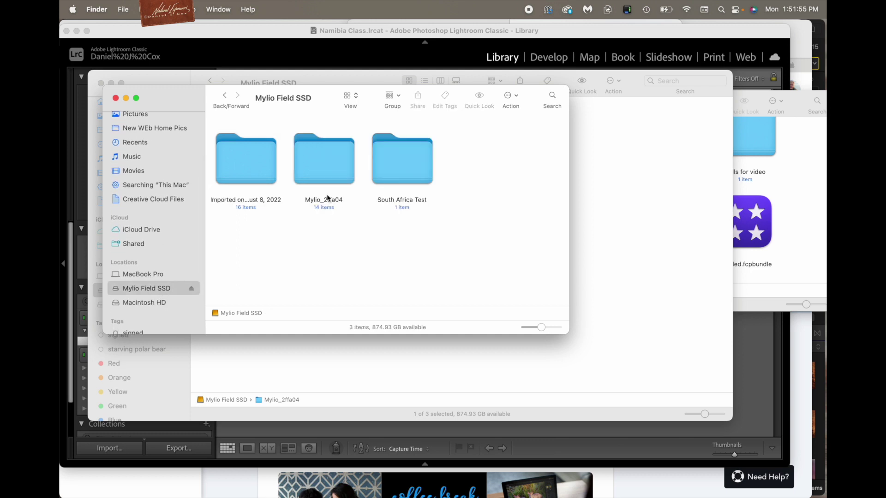
pyautogui.click(243, 170)
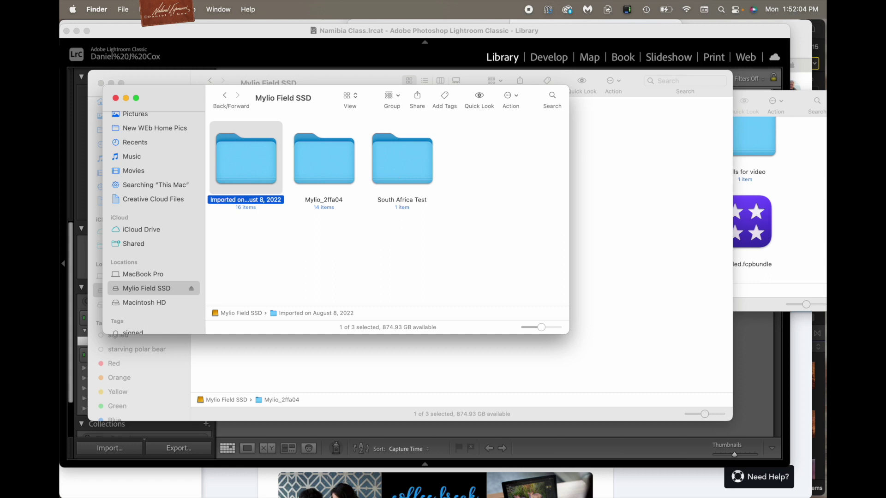
pyautogui.doubleClick(394, 170)
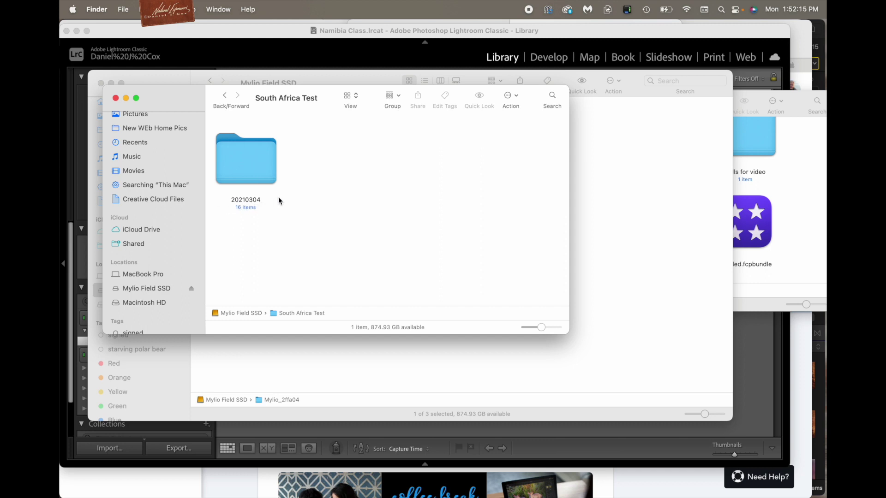
# - Examine the second-copy photos in the Imported on August 8, 2022 folder and return to the Mylio Field SSD drive level
pyautogui.click(224, 94)
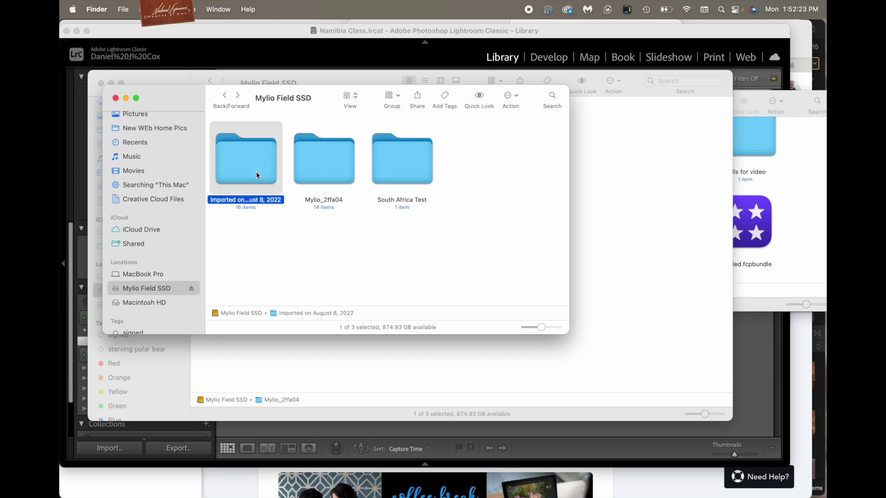
pyautogui.doubleClick(257, 173)
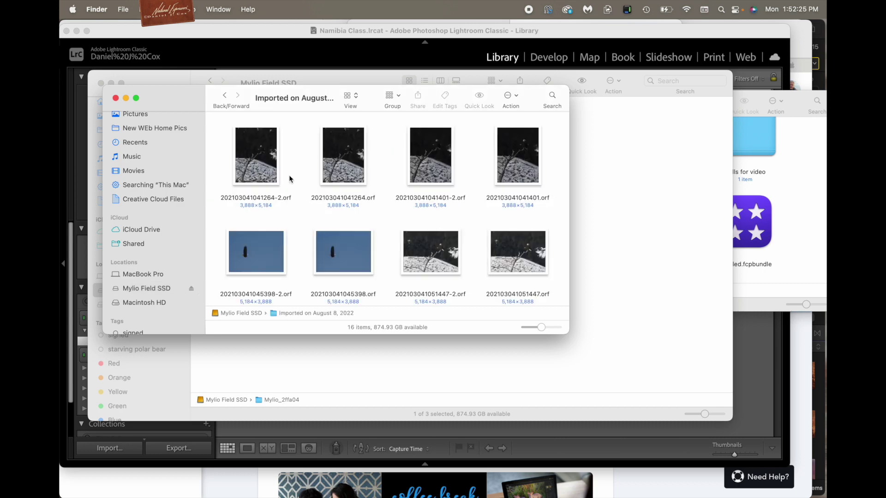
pyautogui.scroll(-5, 289, 176)
pyautogui.scroll(3, 289, 179)
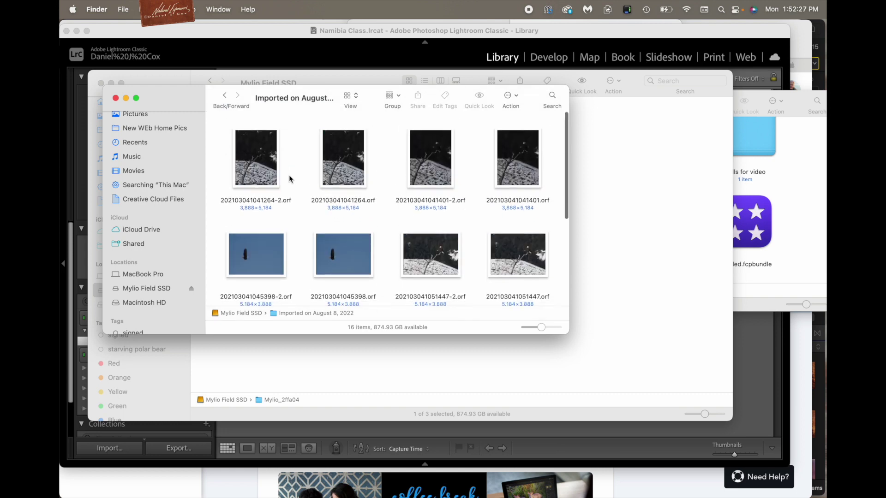
pyautogui.scroll(4, 289, 179)
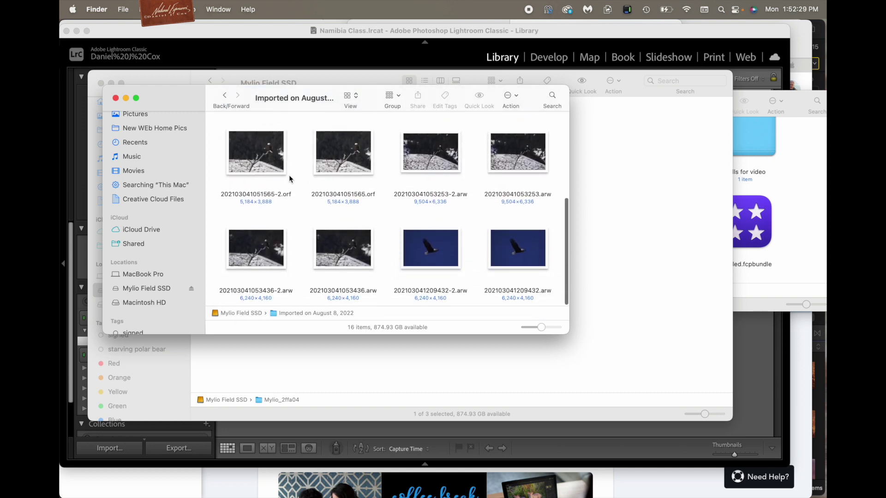
pyautogui.click(225, 96)
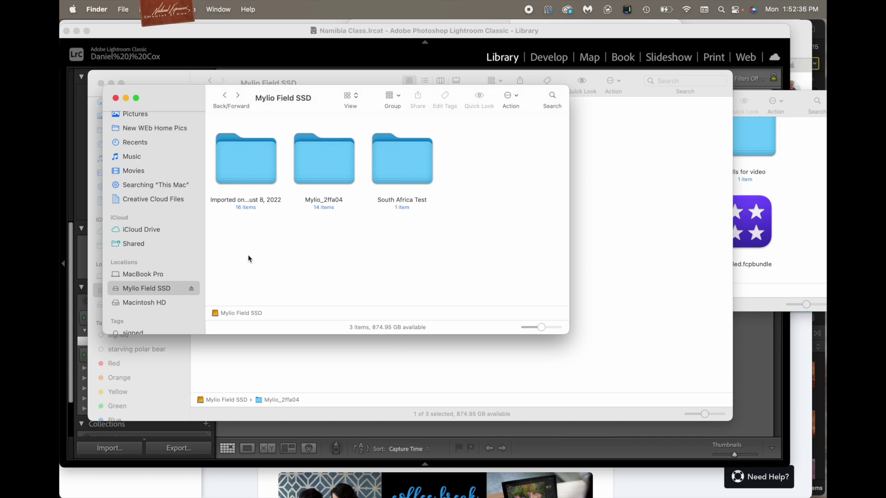
# - Switch back to Lightroom Classic and start a new import with Photo Shelter's Explorers Ireland 2022 folder as the source
pyautogui.click(288, 432)
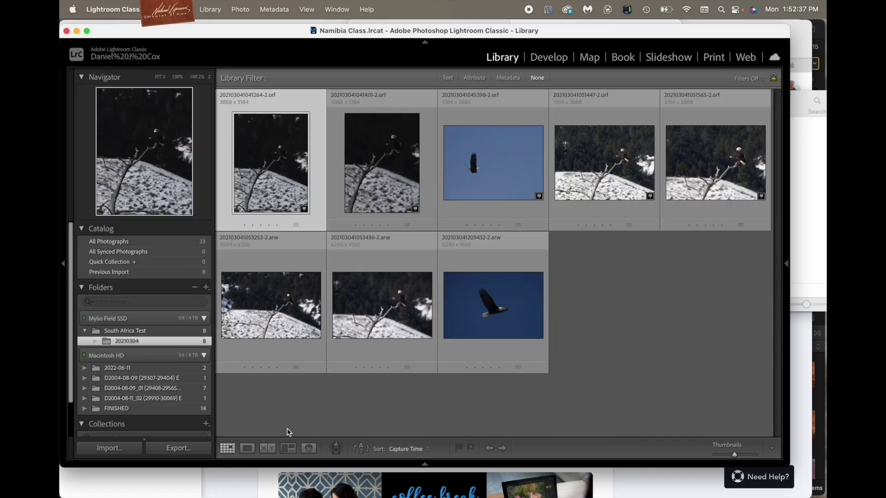
pyautogui.click(126, 452)
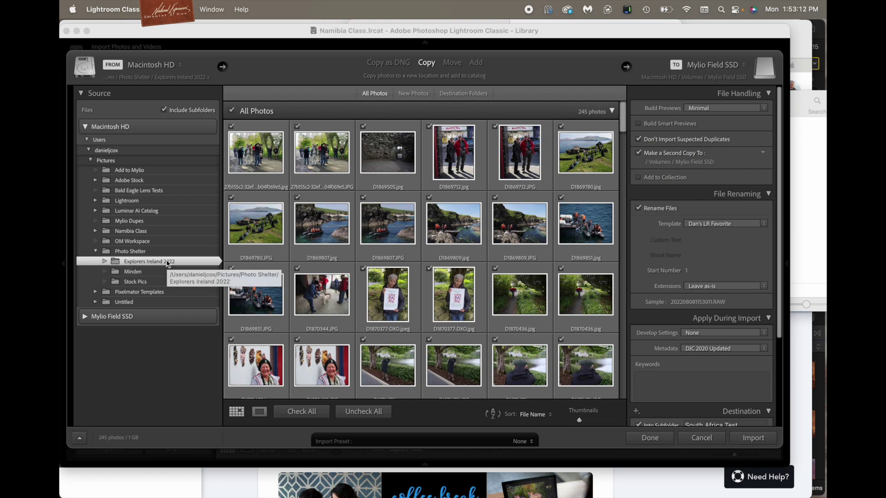
pyautogui.click(135, 264)
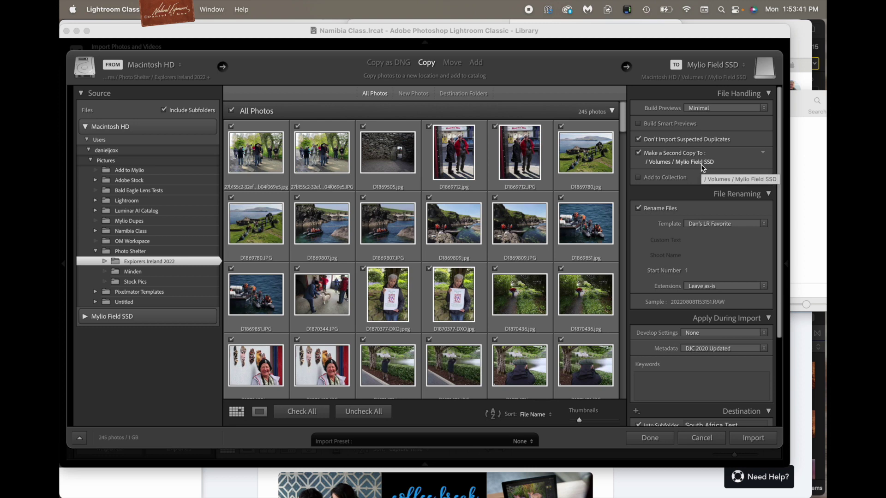
# - Review the import settings and dated destination folders, and import the photos into the South Africa Test subfolder on Mylio Field SSD
pyautogui.scroll(-5, 703, 168)
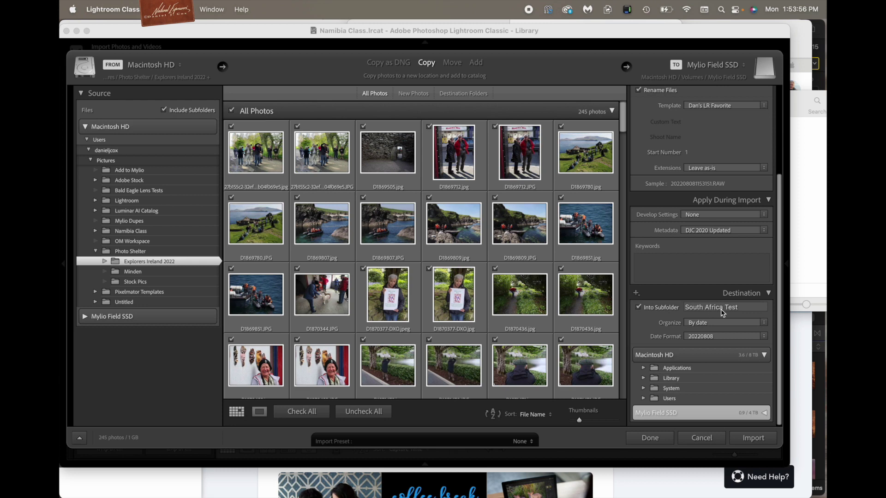
pyautogui.scroll(-1, 688, 351)
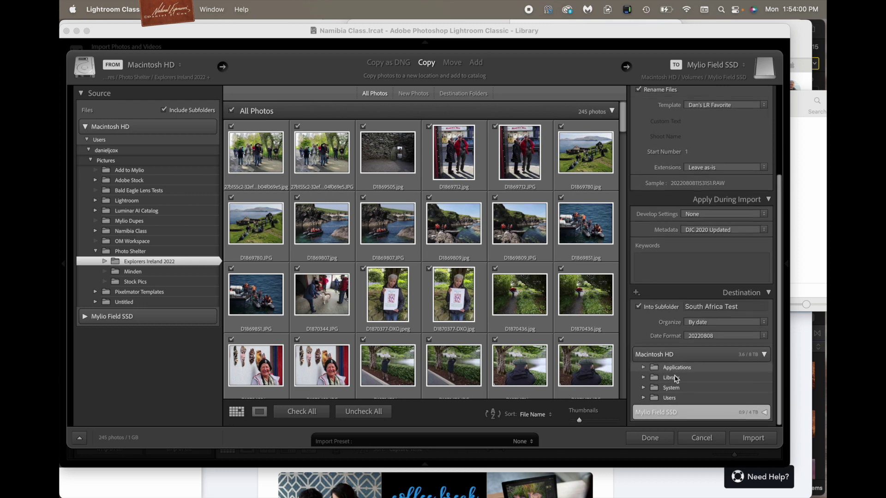
pyautogui.click(764, 414)
pyautogui.scroll(-7, 764, 415)
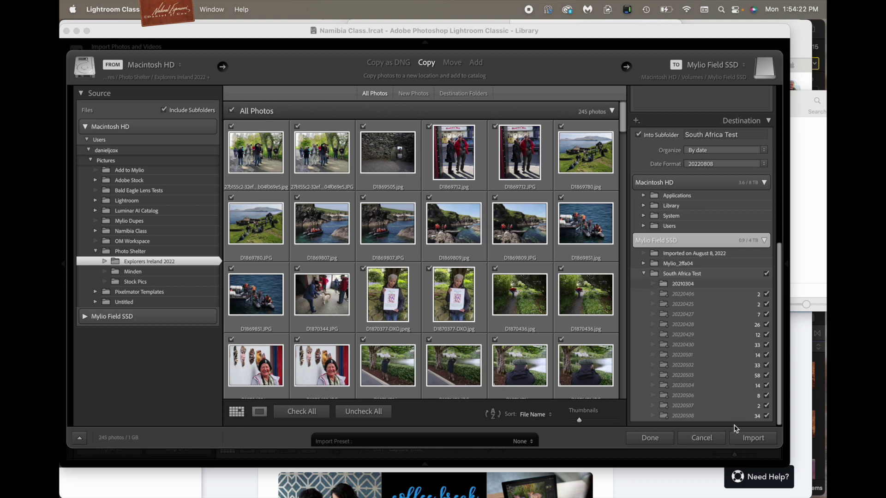
pyautogui.scroll(10, 705, 277)
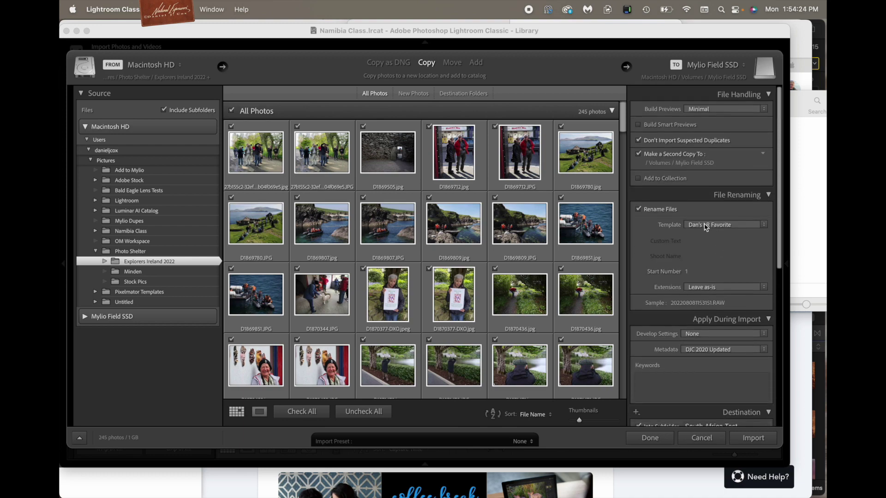
pyautogui.scroll(-10, 725, 217)
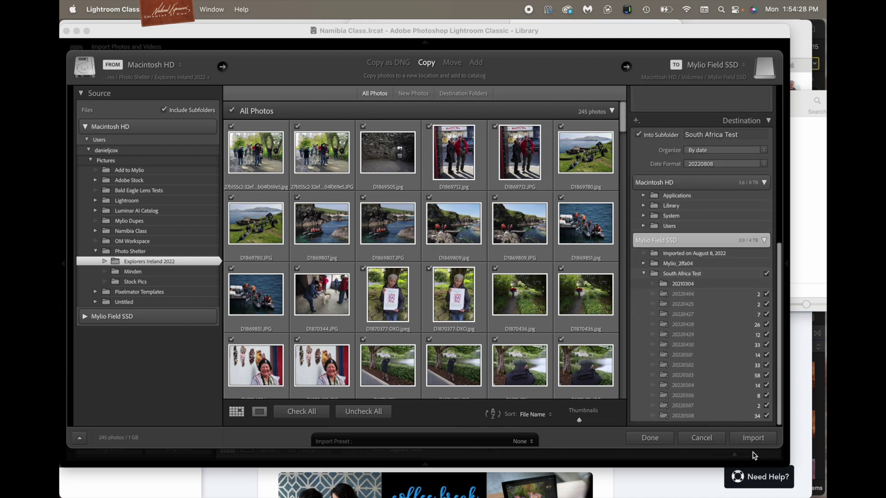
pyautogui.click(753, 439)
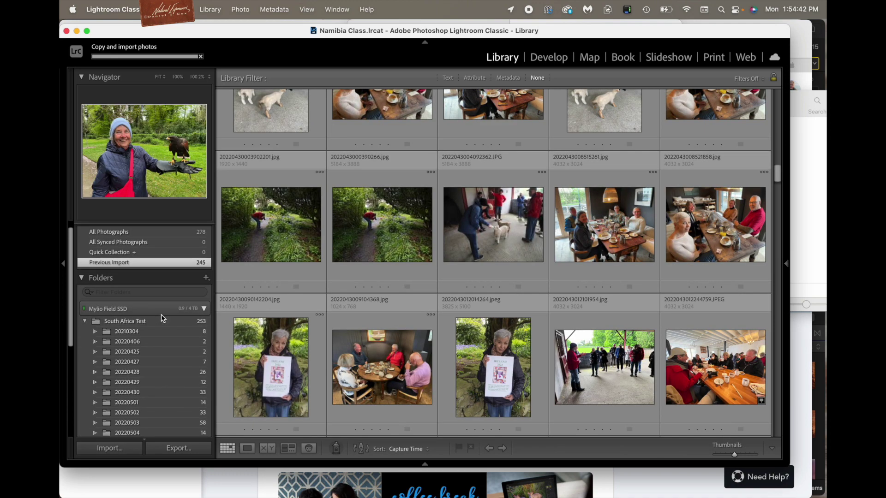
# - Review the South Africa Test folder in the library, reveal it in Finder and examine its dated subfolders
pyautogui.scroll(-3, 162, 319)
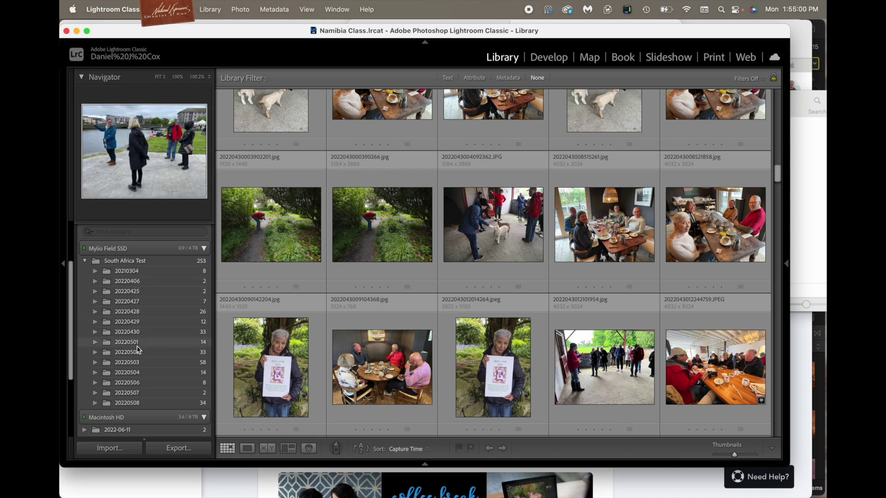
pyautogui.scroll(3, 129, 298)
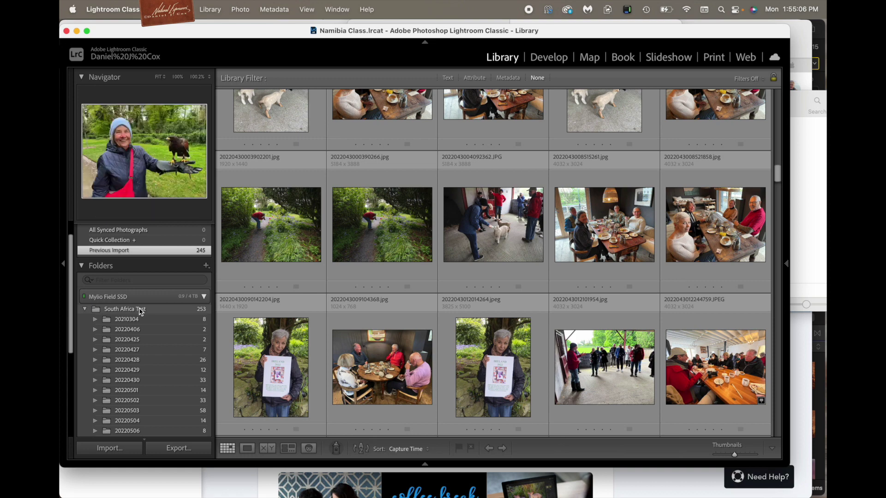
pyautogui.rightClick(141, 311)
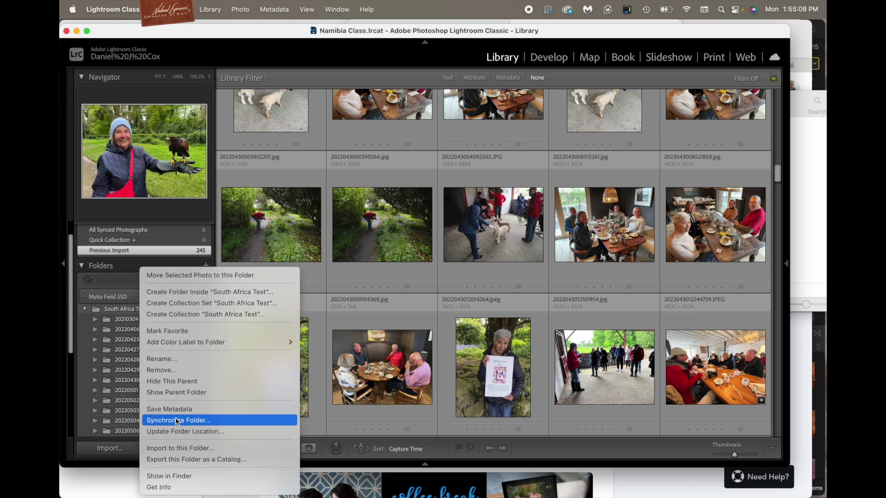
pyautogui.click(180, 476)
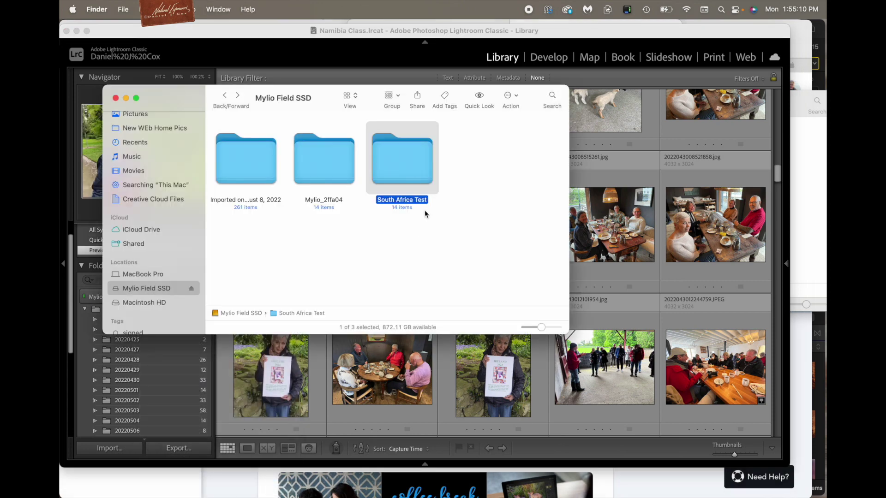
pyautogui.doubleClick(413, 171)
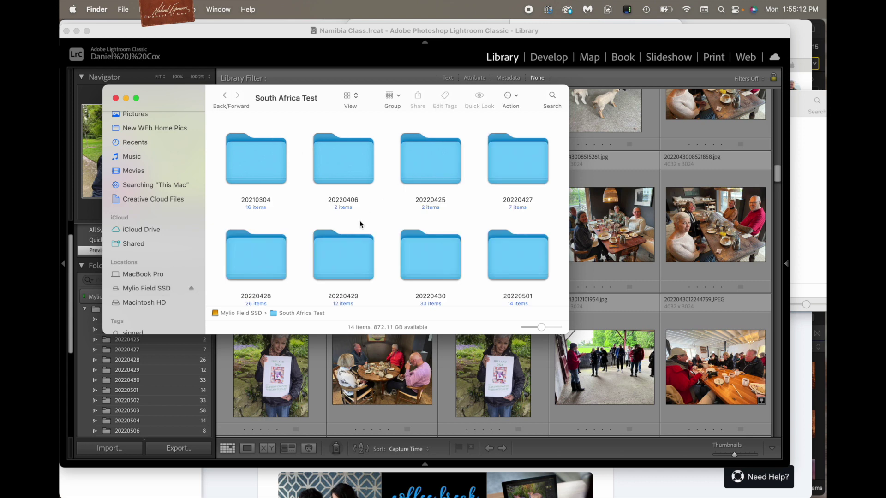
pyautogui.scroll(-1, 359, 225)
pyautogui.scroll(-2, 359, 220)
pyautogui.scroll(4, 359, 220)
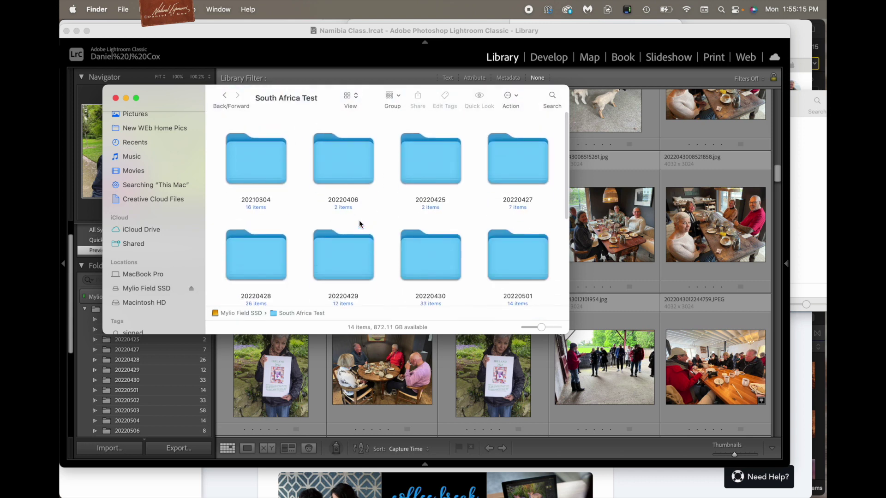
pyautogui.scroll(-3, 359, 220)
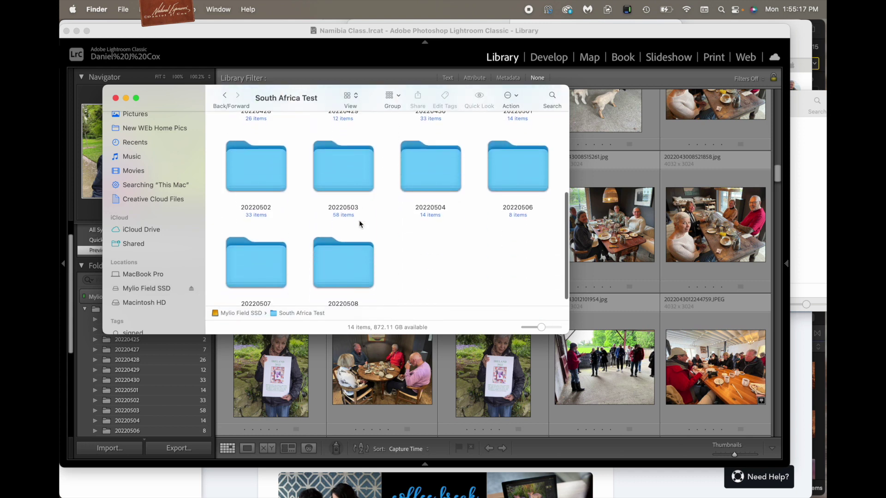
pyautogui.scroll(5, 359, 220)
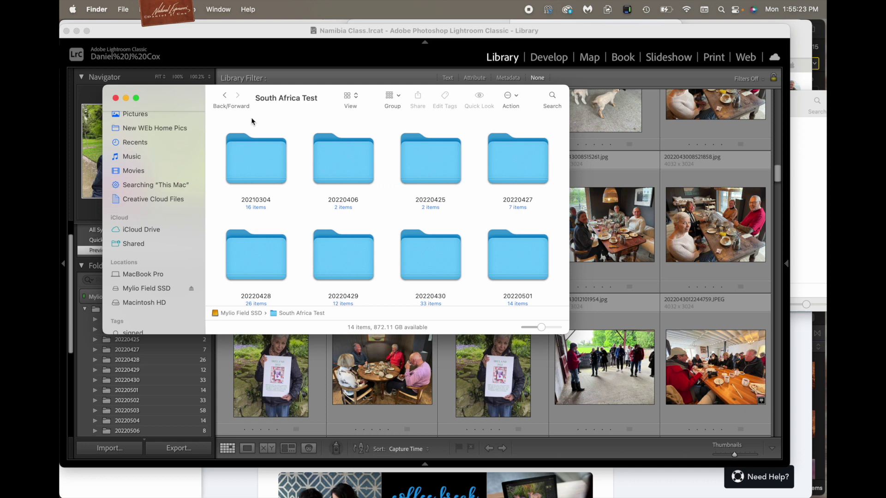
# - Go back to the Mylio Field SSD drive level and inspect the files in the Imported on August 8, 2022 folder
pyautogui.click(224, 96)
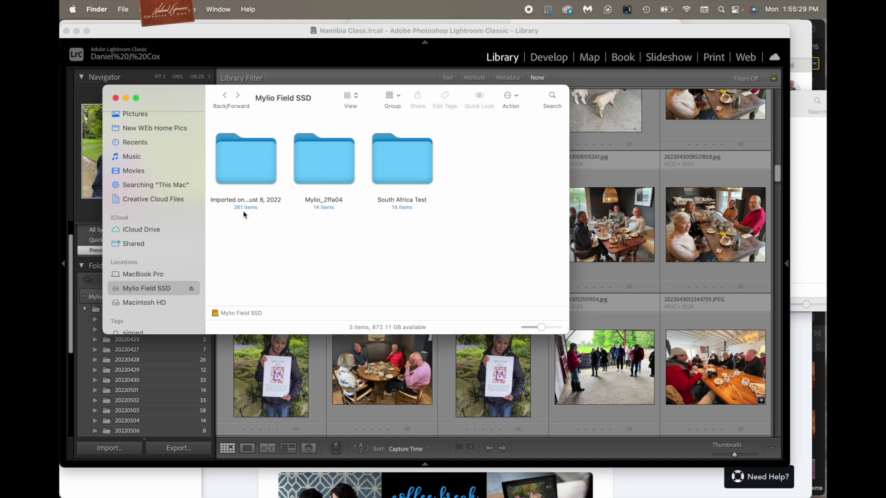
pyautogui.doubleClick(242, 174)
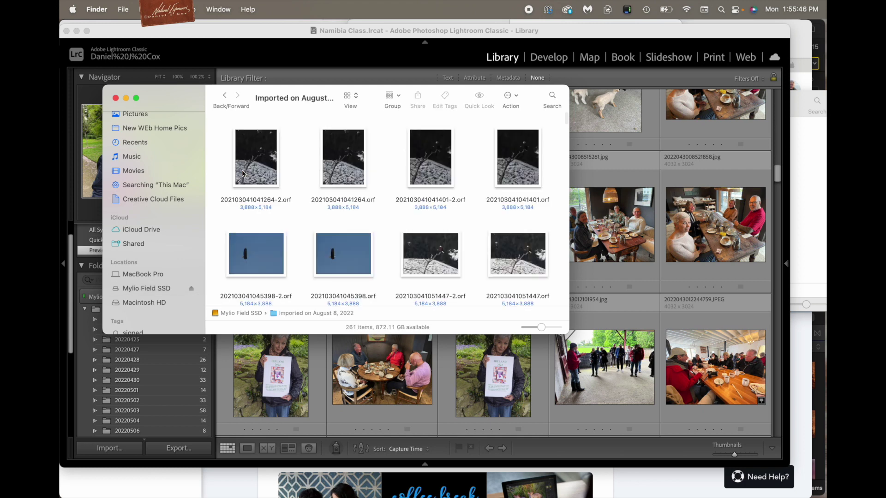
pyautogui.scroll(-3, 291, 201)
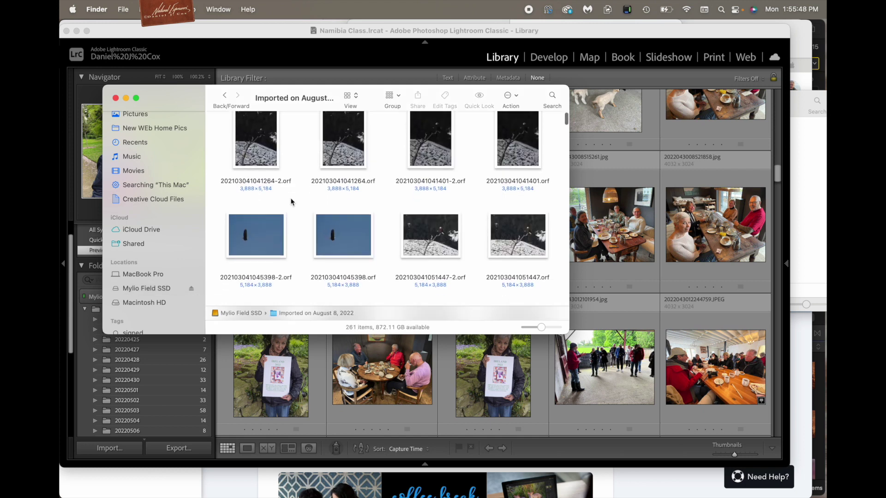
# - Review the remaining photos in the Imported on August 8, 2022 folder and narrow its Finder window to make room beside it
pyautogui.scroll(-15, 290, 202)
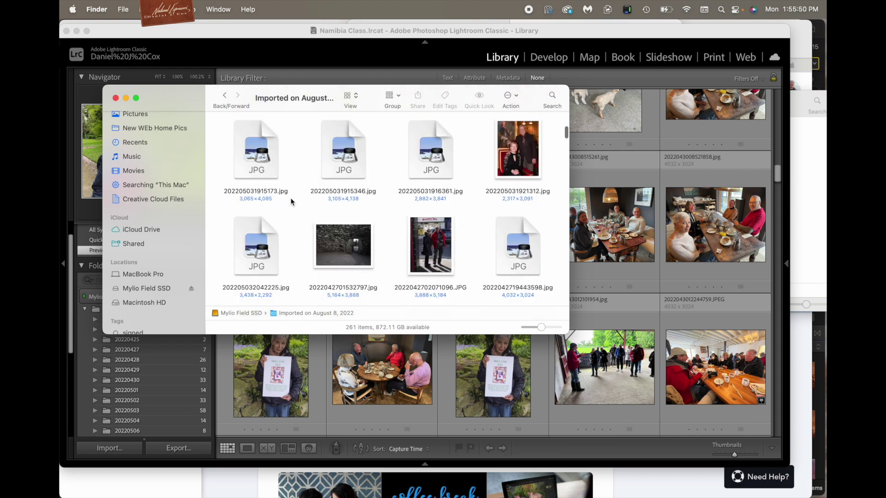
pyautogui.scroll(-15, 290, 202)
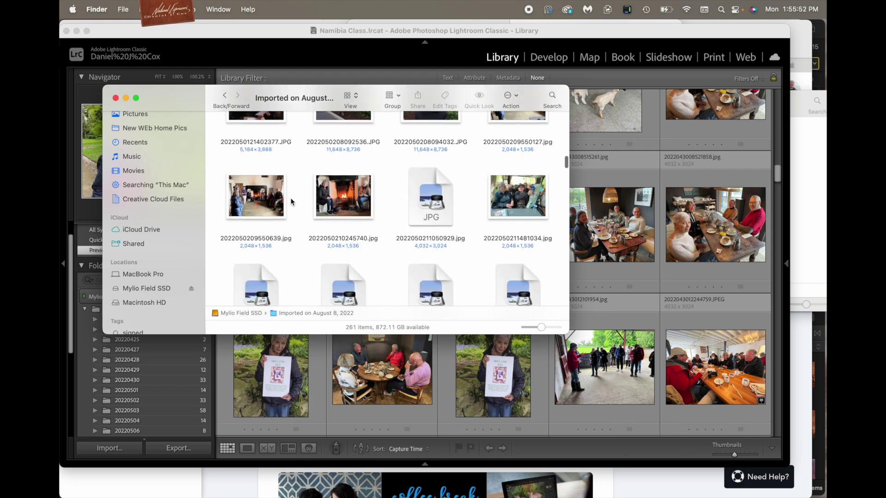
pyautogui.scroll(-15, 291, 201)
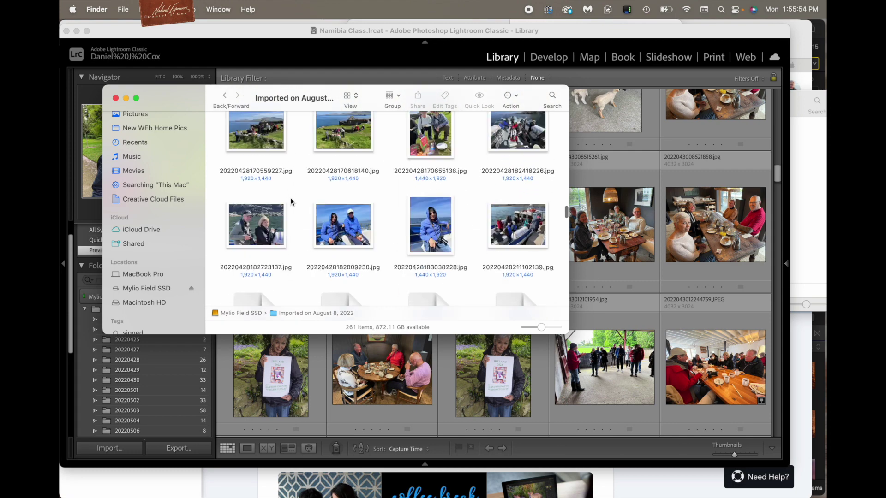
pyautogui.scroll(-15, 291, 202)
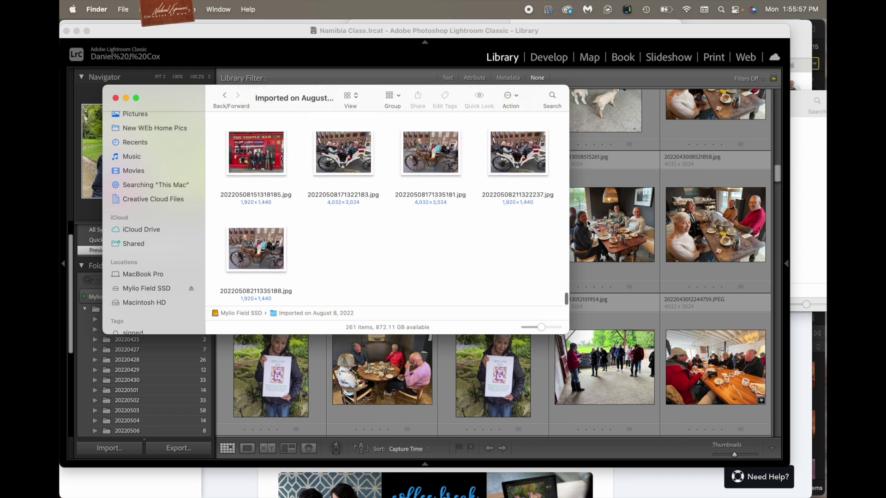
pyautogui.moveTo(565, 328); pyautogui.dragTo(367, 399)
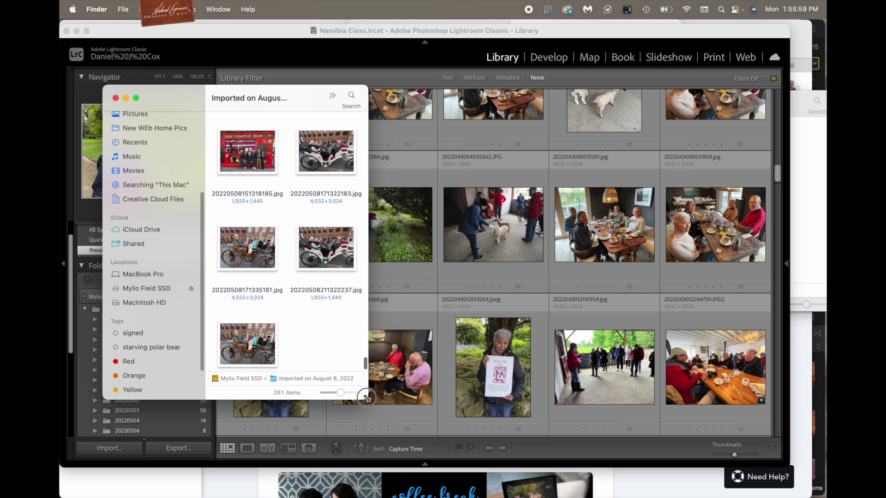
pyautogui.moveTo(158, 92); pyautogui.dragTo(122, 82)
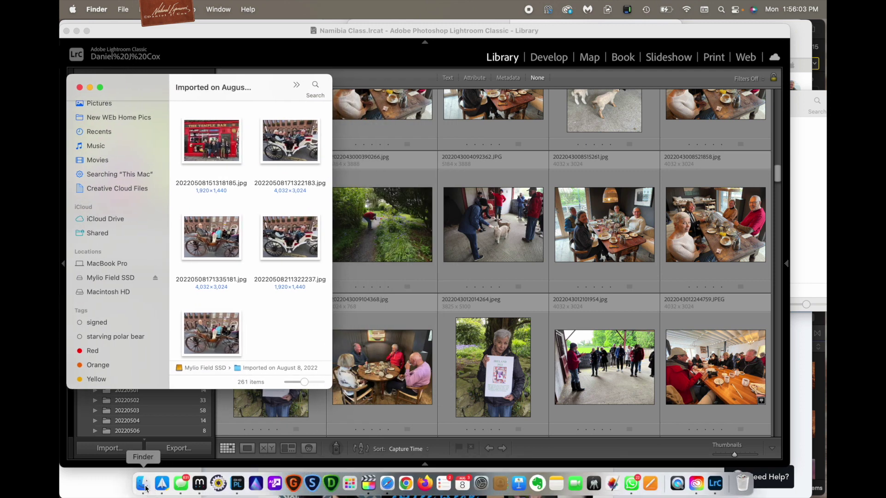
# - Open a second Finder window showing South Africa Test and place it beside the Imported on August 8, 2022 window
pyautogui.click(123, 9)
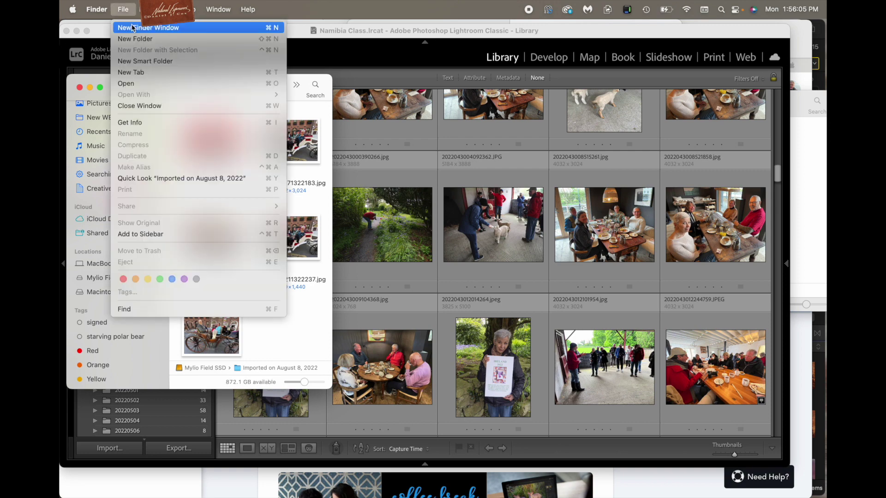
pyautogui.click(132, 27)
pyautogui.moveTo(688, 305); pyautogui.dragTo(600, 403)
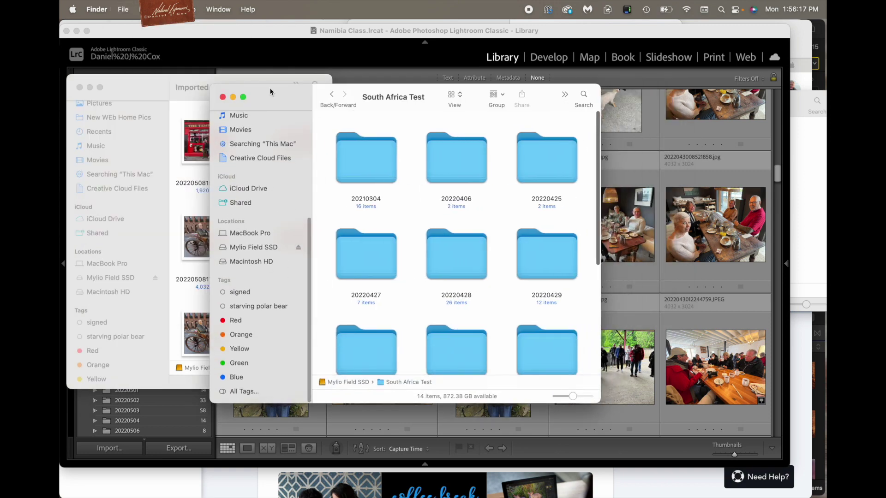
pyautogui.moveTo(271, 91); pyautogui.dragTo(438, 81)
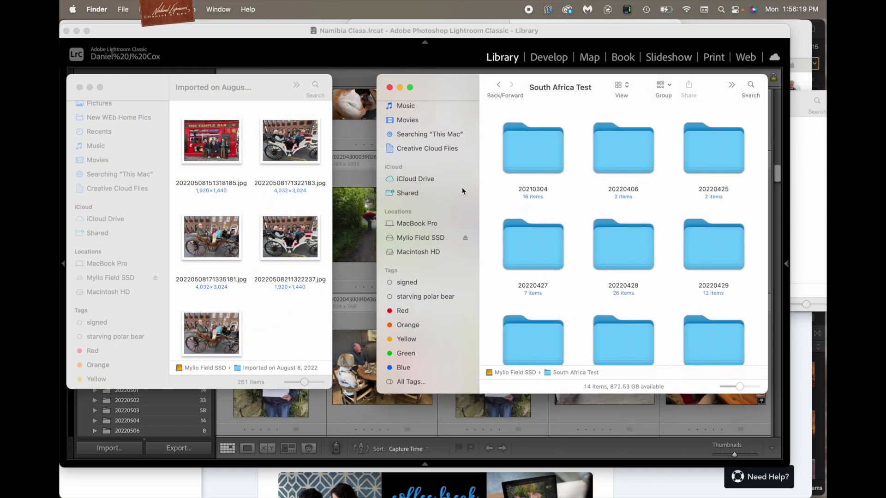
# - Inspect the contents of the dated folders 20210304 and 20220406 in South Africa Test, and return to the parent folder
pyautogui.doubleClick(536, 154)
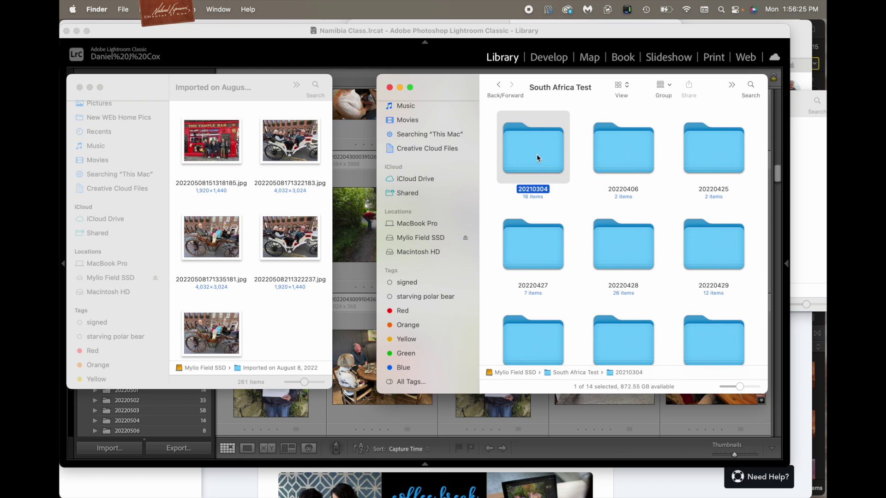
pyautogui.click(498, 85)
pyautogui.doubleClick(617, 148)
pyautogui.click(595, 138)
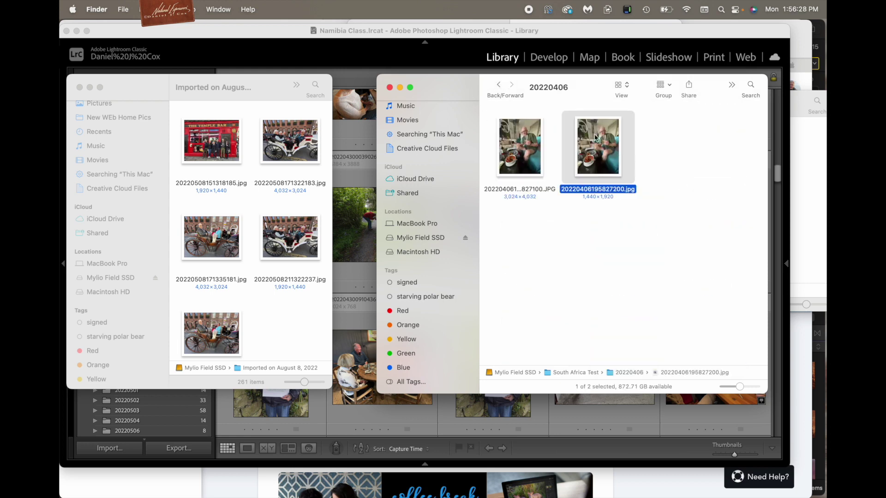
pyautogui.click(499, 85)
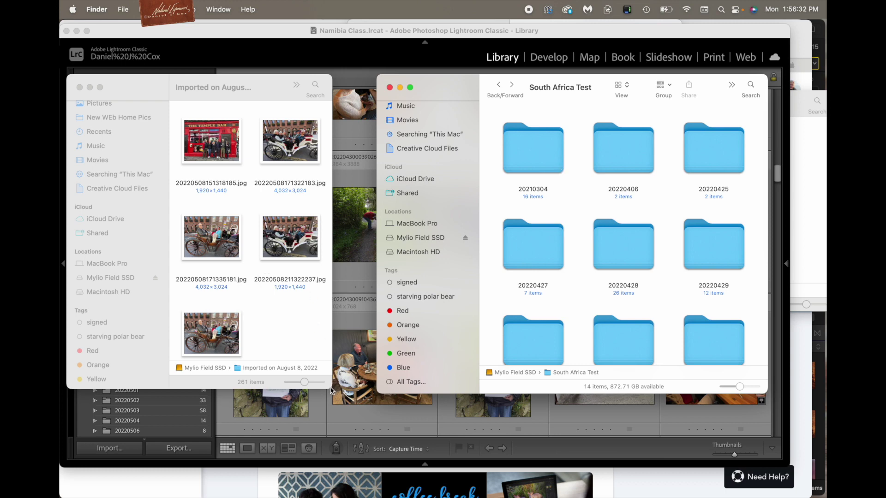
# - Enlarge the Imported on August 8, 2022 window and examine how its photos are organised compared with the dated folders
pyautogui.moveTo(331, 391); pyautogui.dragTo(454, 419)
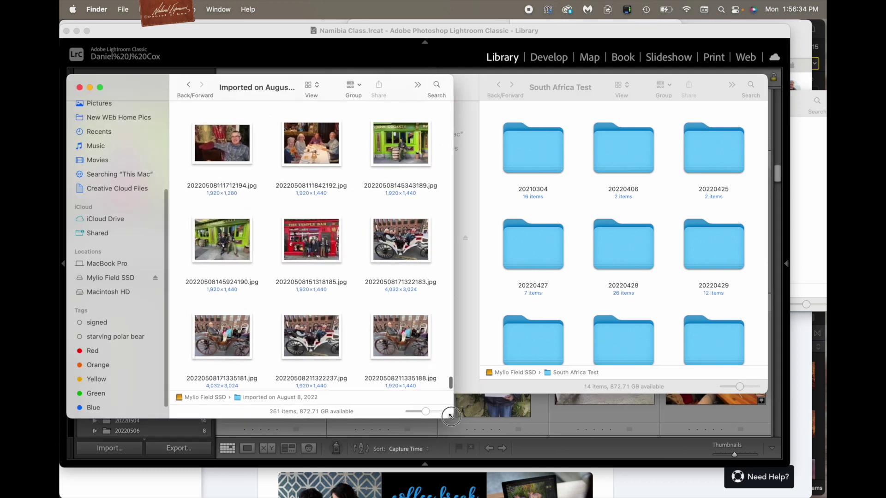
pyautogui.scroll(5, 372, 223)
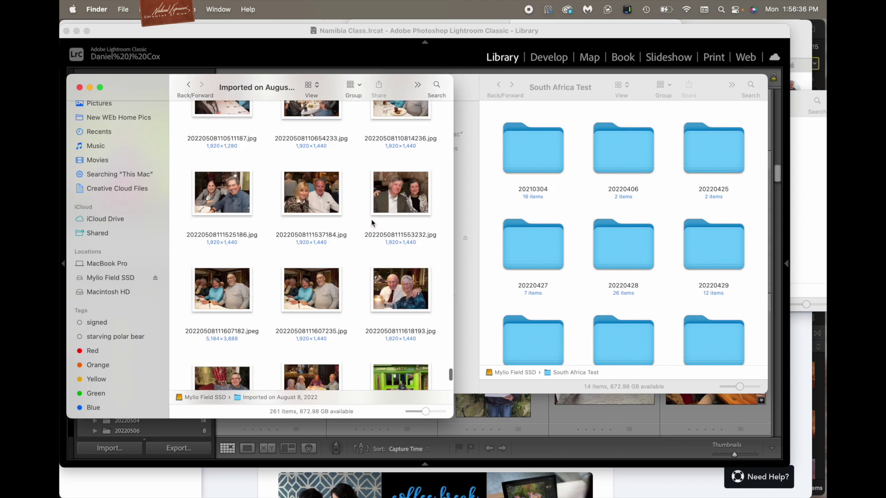
pyautogui.scroll(10, 372, 223)
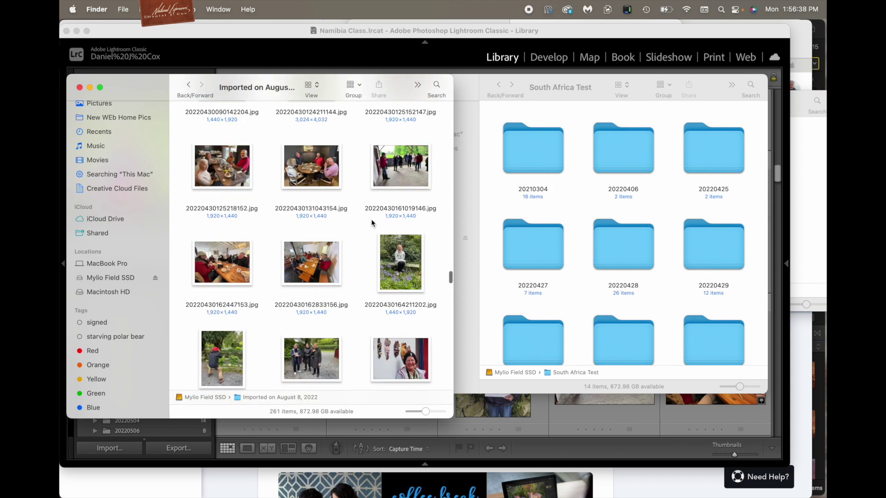
pyautogui.scroll(10, 371, 224)
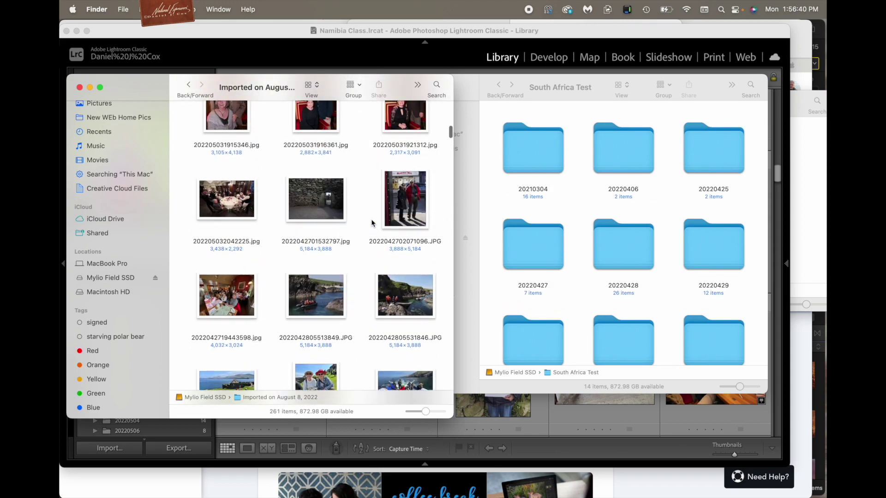
pyautogui.scroll(15, 372, 223)
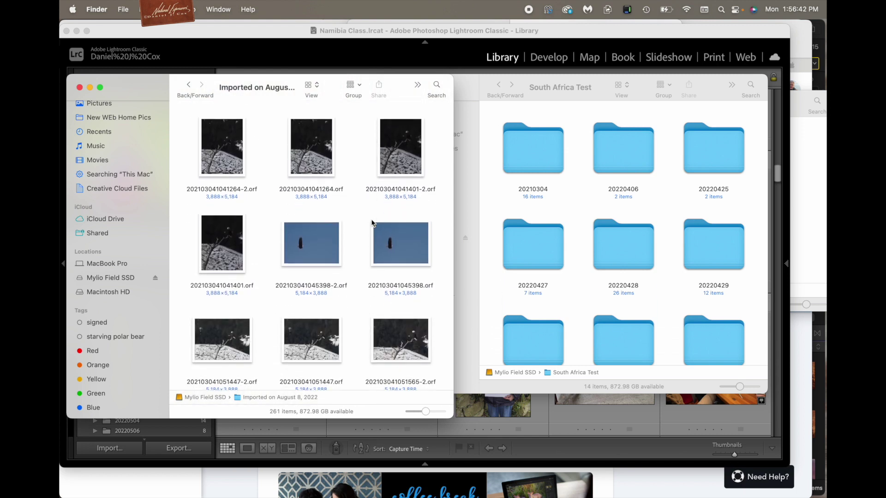
pyautogui.scroll(-10, 372, 223)
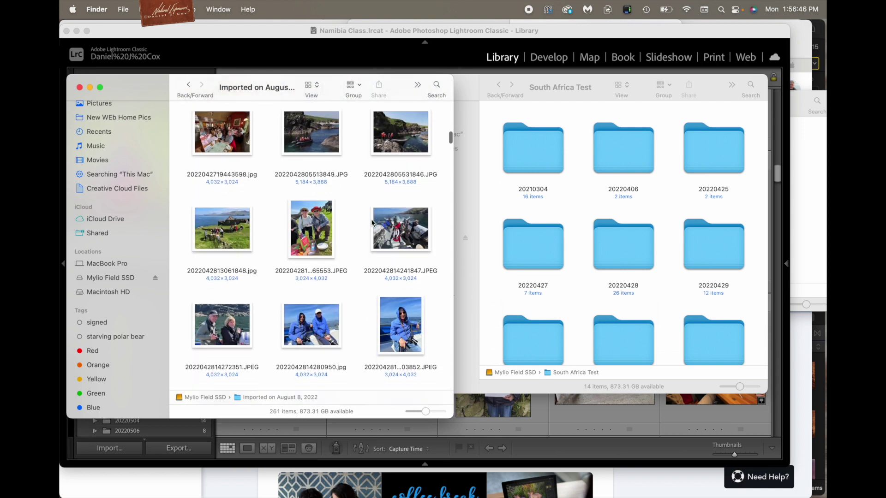
pyautogui.scroll(-8, 372, 223)
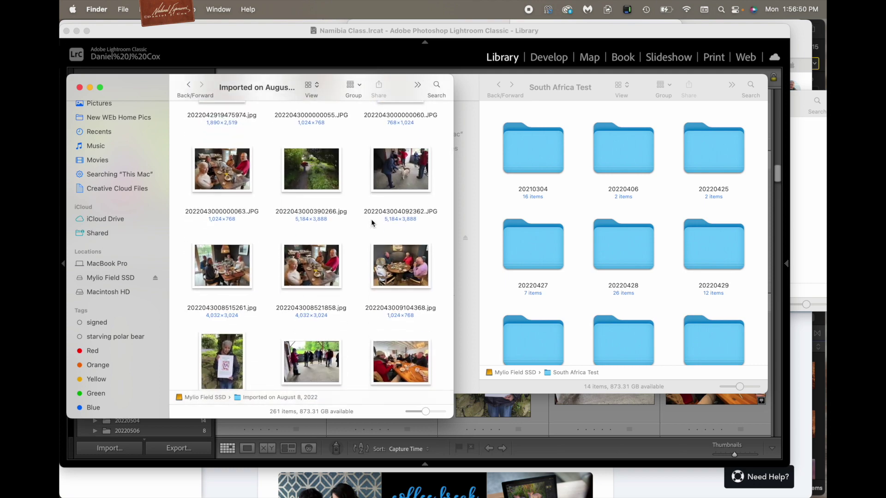
pyautogui.scroll(-10, 371, 223)
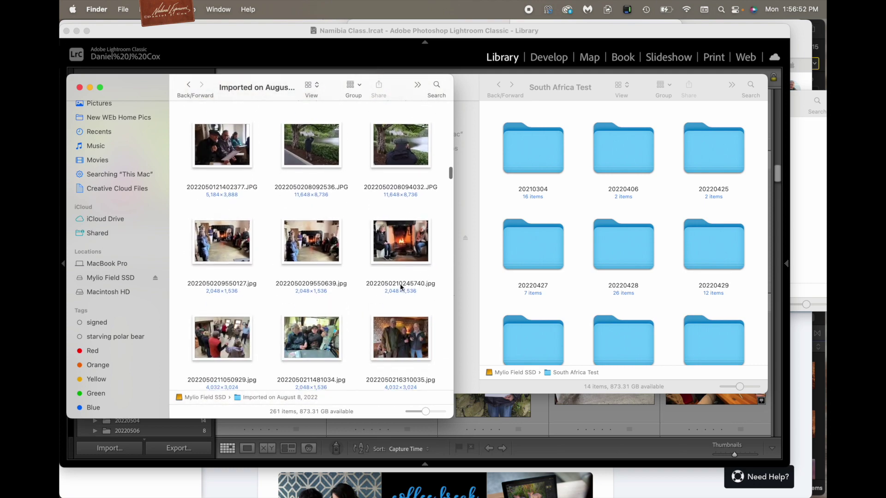
pyautogui.scroll(-8, 353, 306)
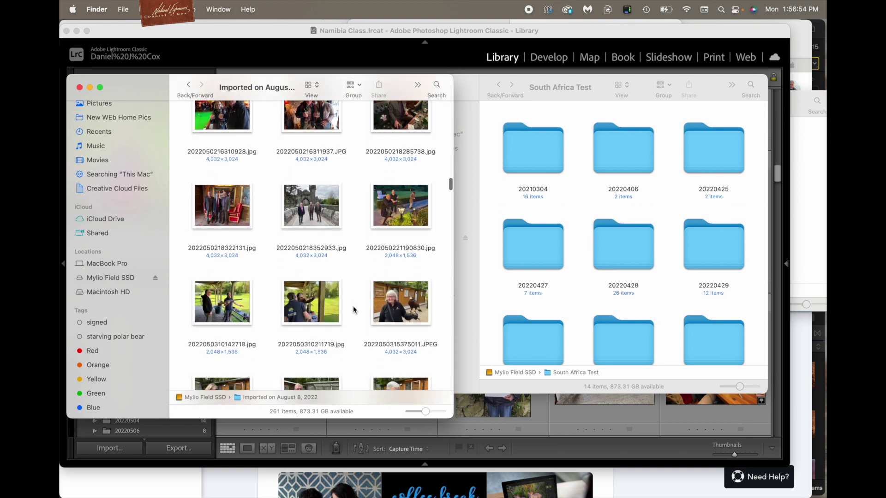
pyautogui.scroll(-3, 353, 309)
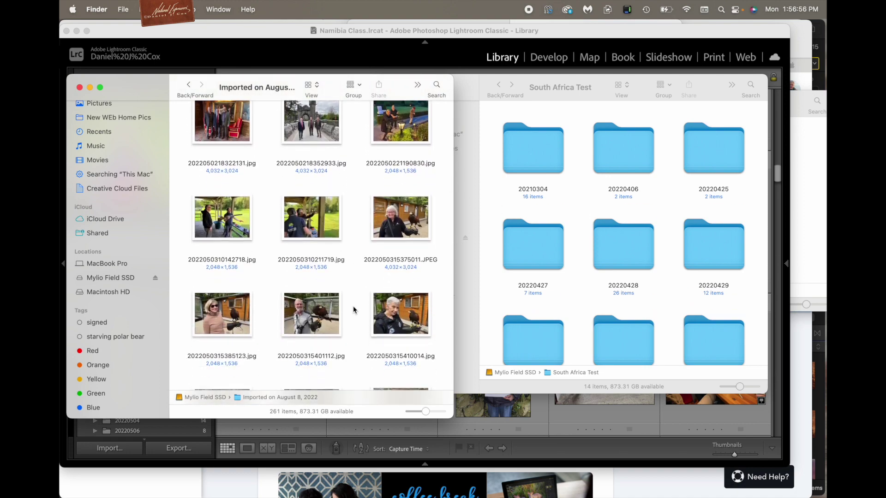
pyautogui.scroll(15, 353, 309)
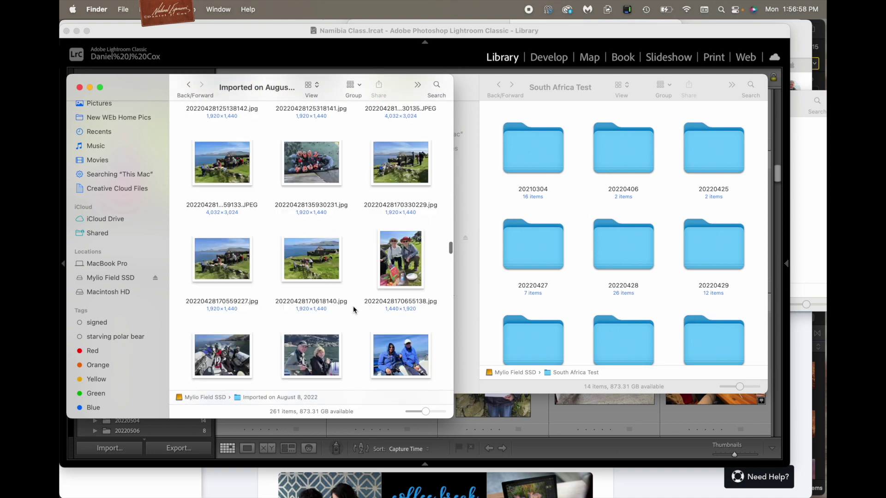
pyautogui.scroll(-10, 353, 306)
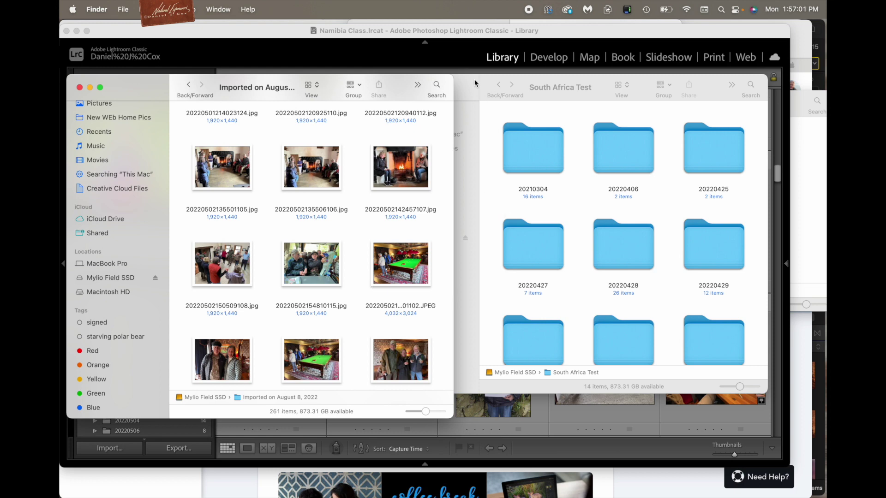
# - Stack the South Africa Test window over the Imported on August 8, 2022 window, and return the latter to the Mylio Field SSD level
pyautogui.moveTo(474, 80); pyautogui.dragTo(159, 69)
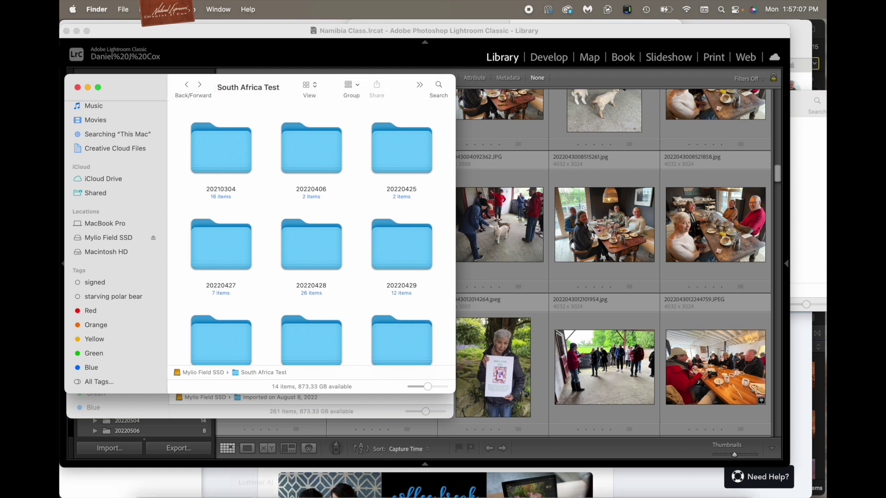
pyautogui.click(443, 405)
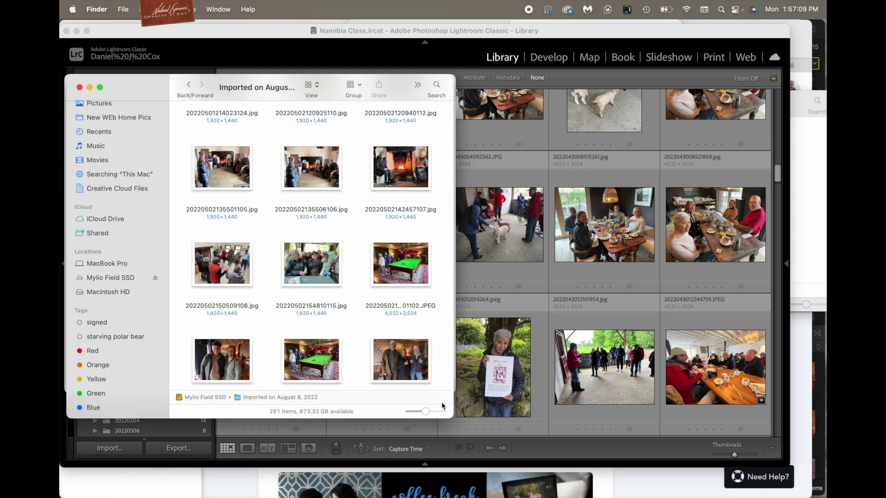
pyautogui.click(188, 85)
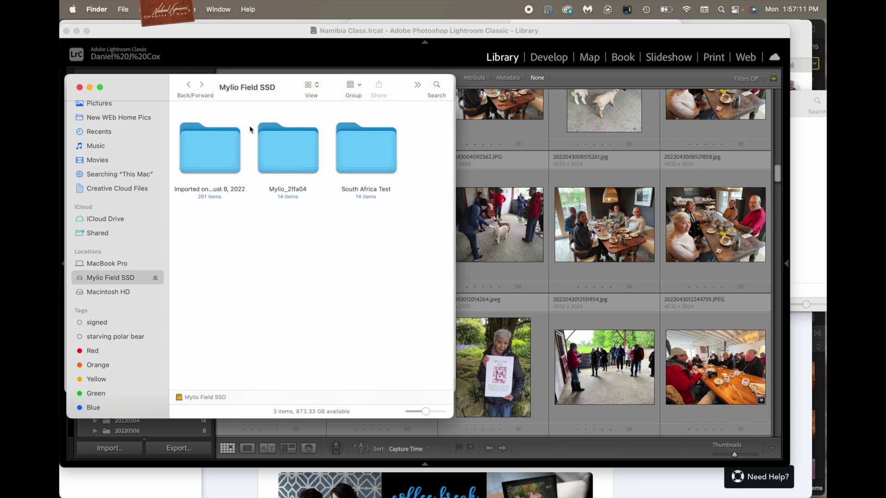
# - Create a new folder named South Africa Backup on the Mylio Field SSD drive
pyautogui.rightClick(327, 236)
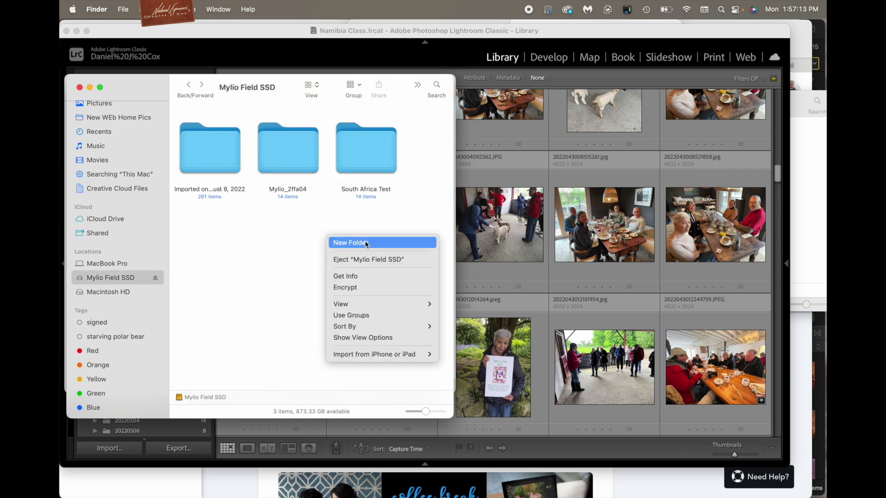
pyautogui.click(351, 242)
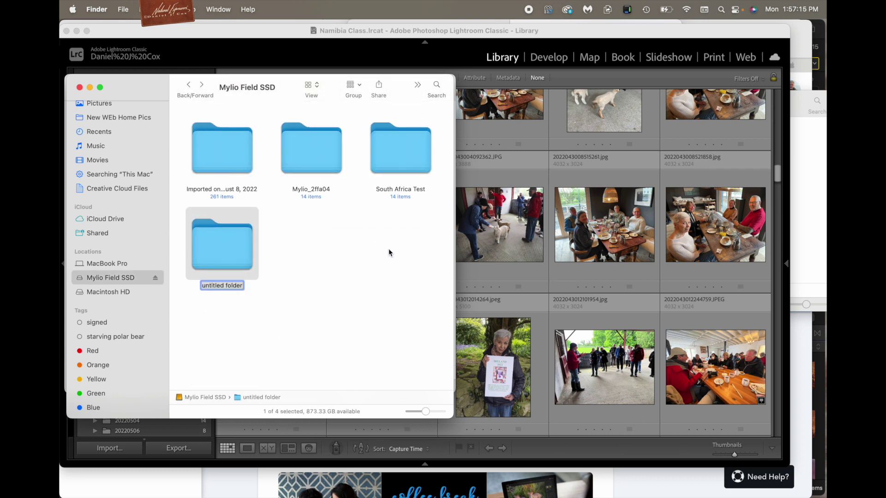
pyautogui.write('South Africa Back')
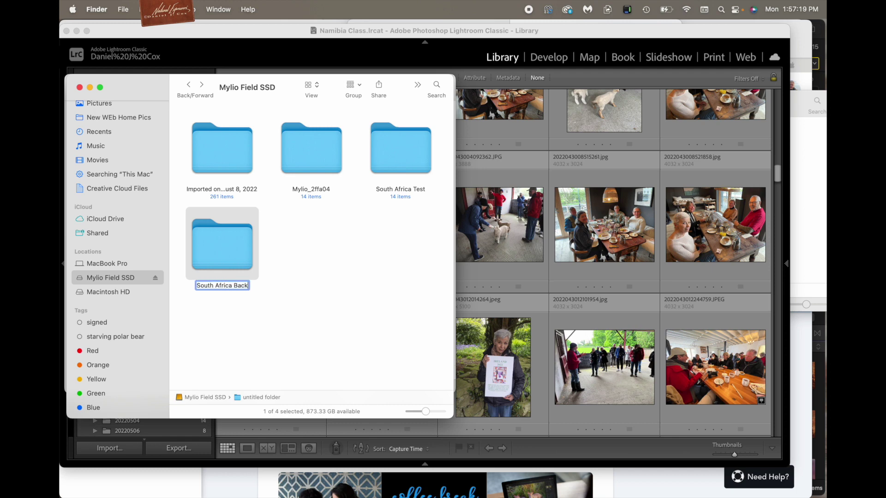
pyautogui.write('up')
# - Open the South Africa Backup folder and place its window beside the South Africa Test window
pyautogui.doubleClick(222, 243)
pyautogui.click(333, 71)
pyautogui.moveTo(334, 72); pyautogui.dragTo(584, 73)
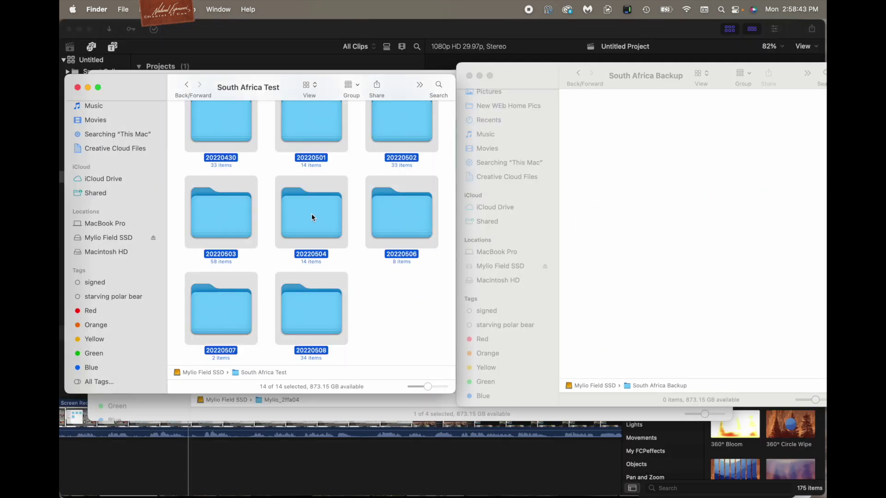
# - Copy all 14 selected dated folders from South Africa Test and paste them into South Africa Backup
pyautogui.rightClick(312, 214)
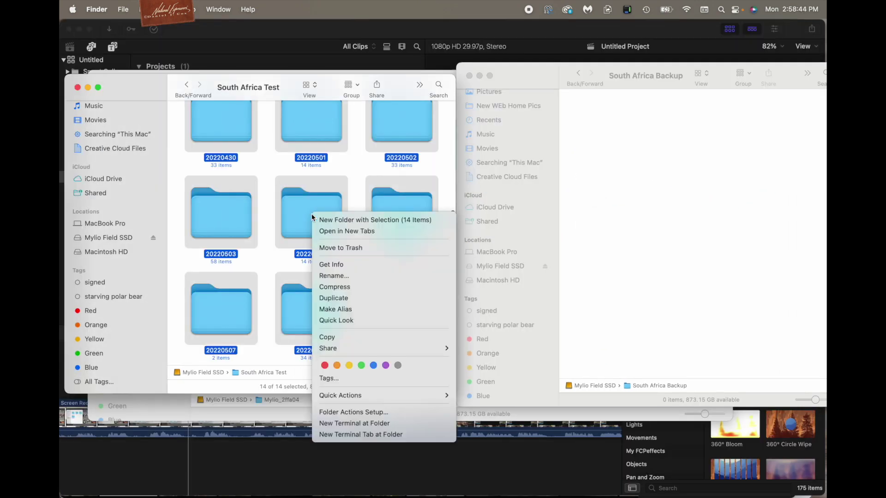
pyautogui.click(334, 338)
pyautogui.click(625, 213)
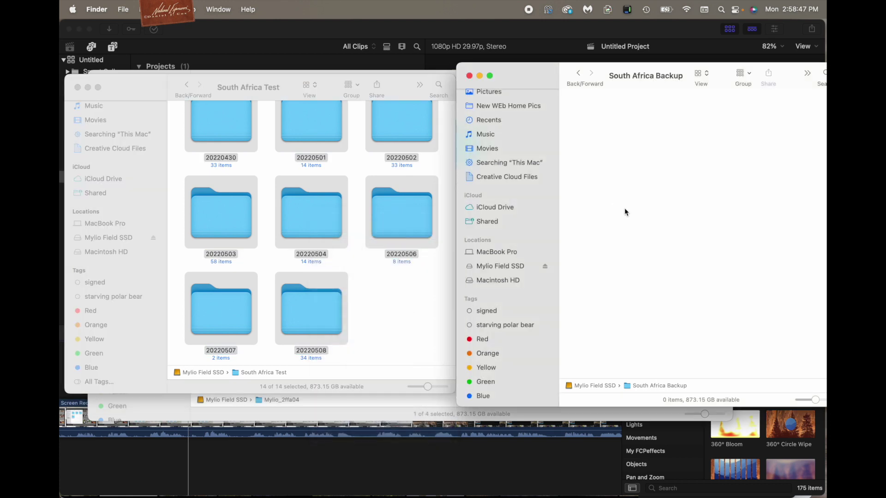
pyautogui.rightClick(625, 211)
pyautogui.click(648, 226)
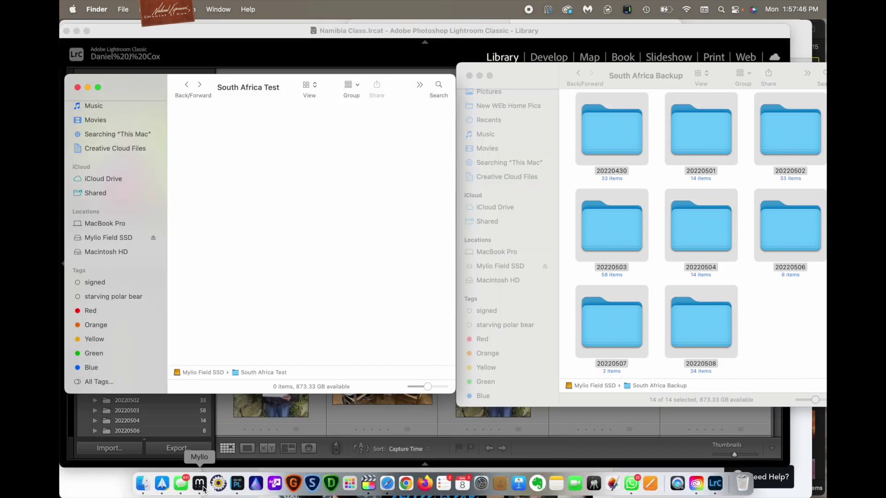
# - Switch to Mylio Photos and return from the 2022-08-07 folder to the South Africa 2022 folder overview
pyautogui.click(200, 484)
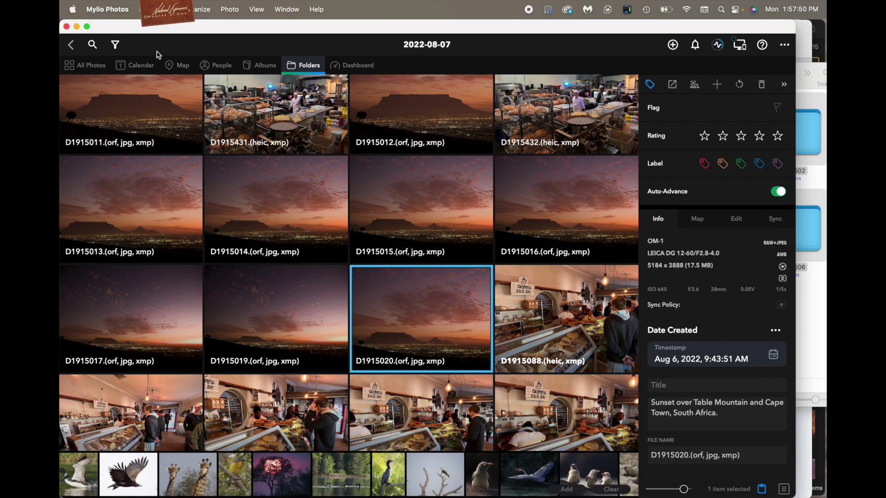
pyautogui.click(72, 45)
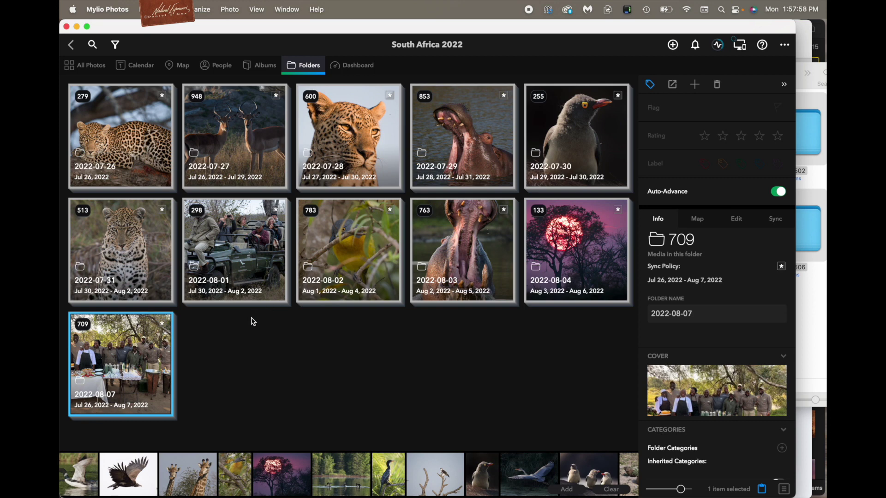
# - Show the sync details and check the MacBook Pro's sync status for the 2022-08-07 and 2022-08-04 folders
pyautogui.click(774, 221)
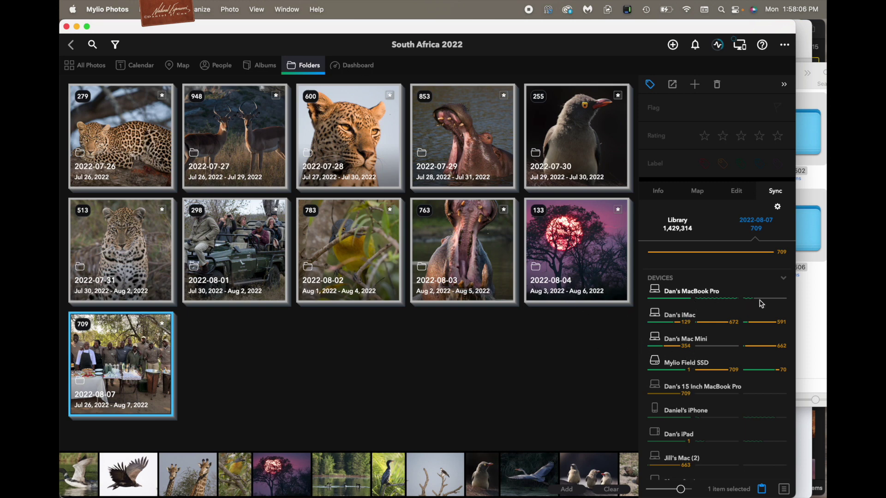
pyautogui.moveTo(766, 302)
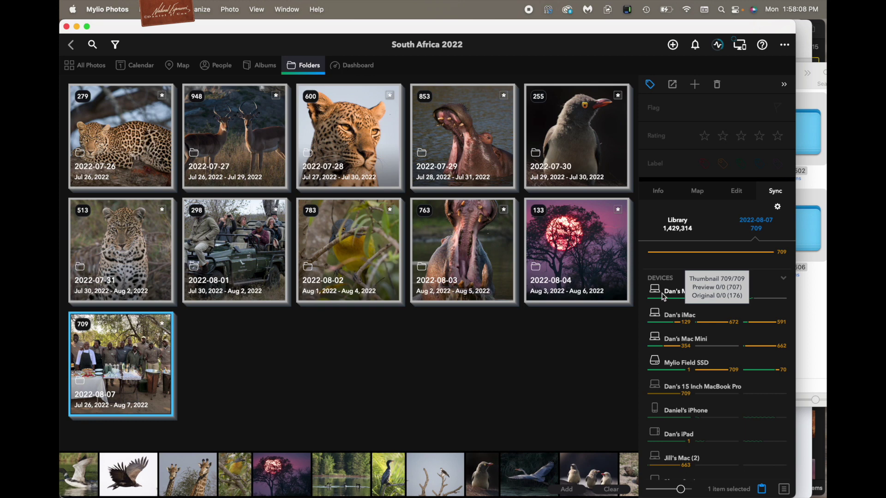
pyautogui.click(606, 285)
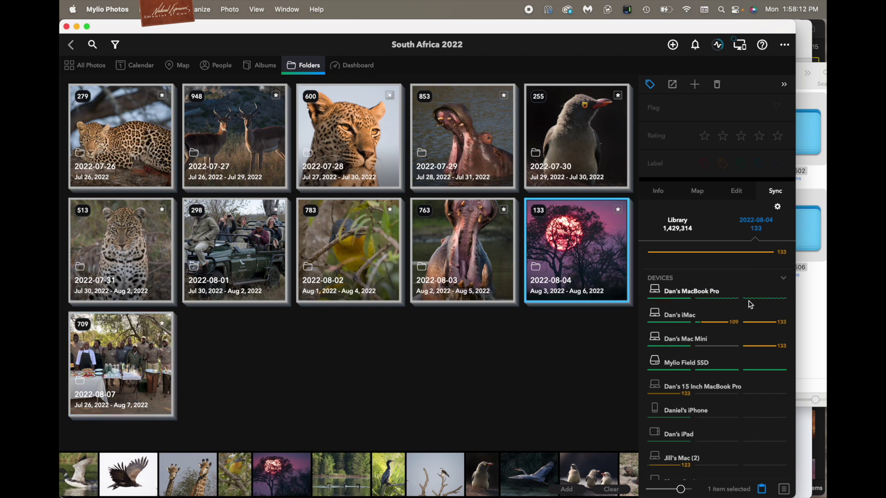
pyautogui.moveTo(772, 305)
# - Check the sync status of the folders 2022-07-26 through 2022-07-30 on the MacBook Pro and Mylio Field SSD
pyautogui.click(144, 142)
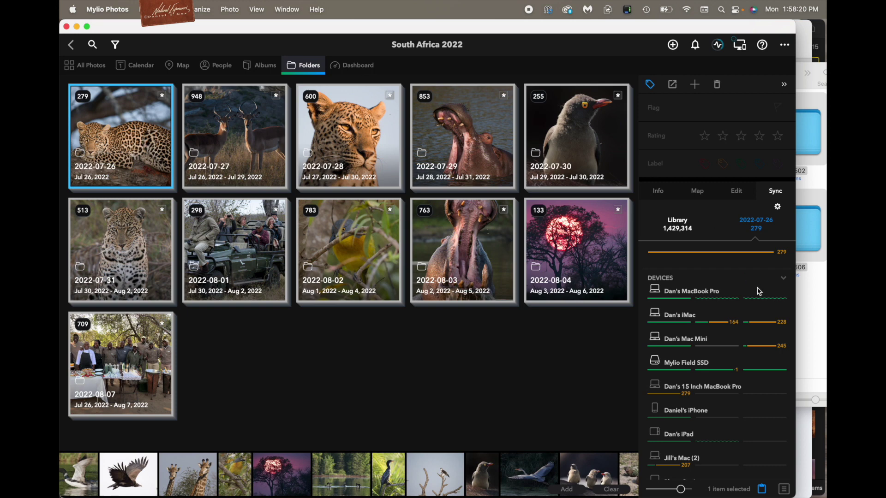
pyautogui.moveTo(760, 302)
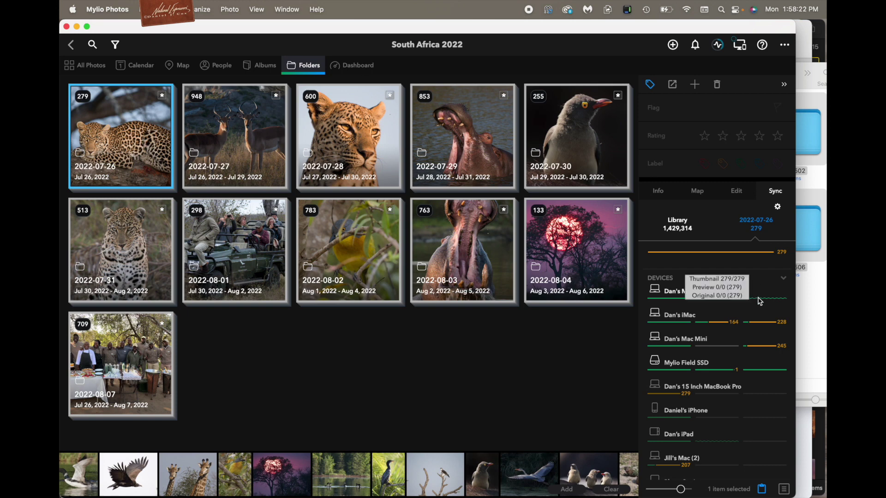
pyautogui.press('Right')
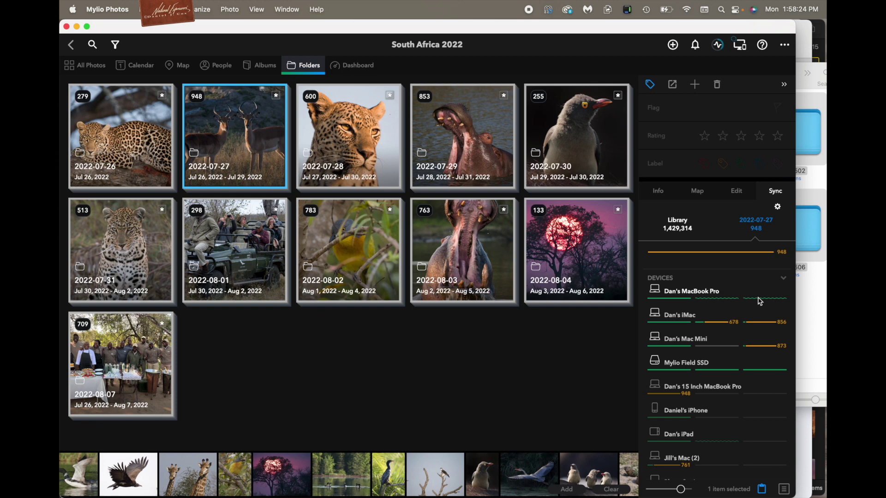
pyautogui.press('Right')
pyautogui.press('Right')
pyautogui.press('Right')
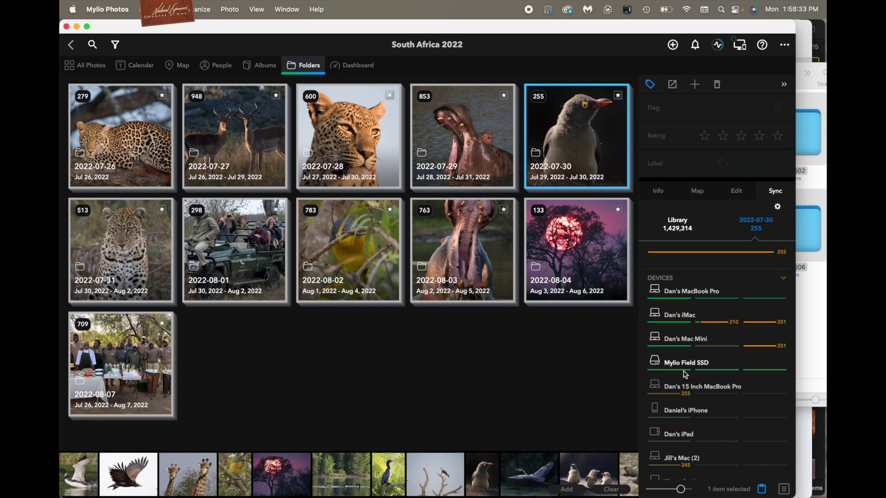
pyautogui.moveTo(690, 368)
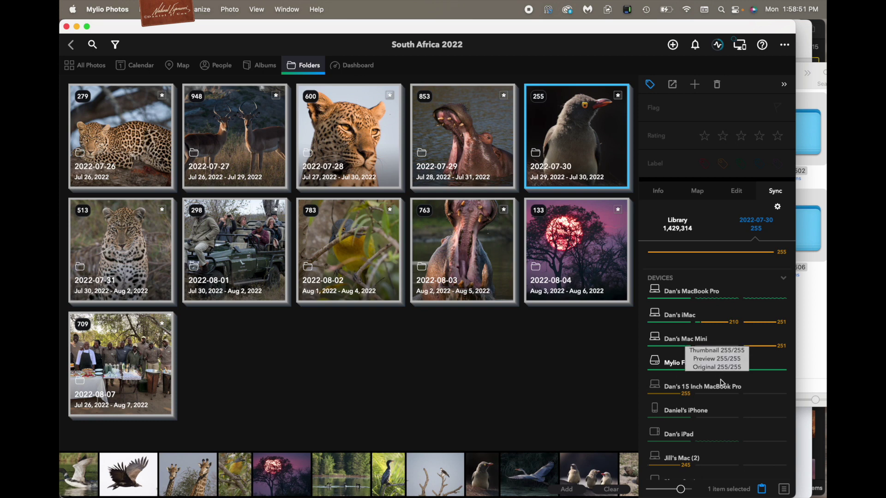
pyautogui.moveTo(701, 332)
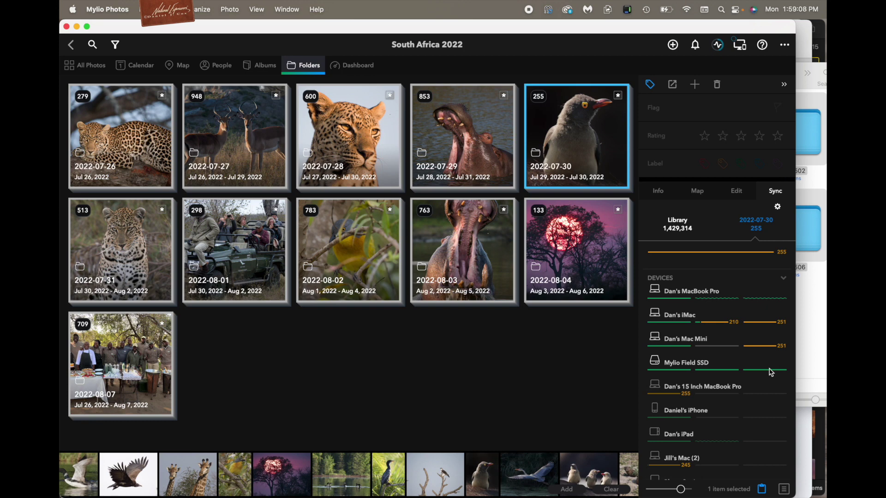
# - Review the device sync status of each folder from 2022-07-31 through 2022-08-04
pyautogui.click(126, 229)
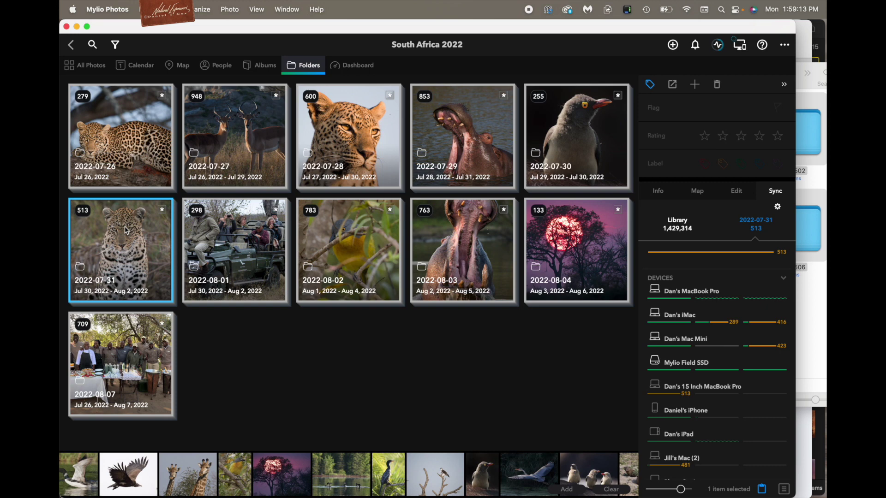
pyautogui.press('Right')
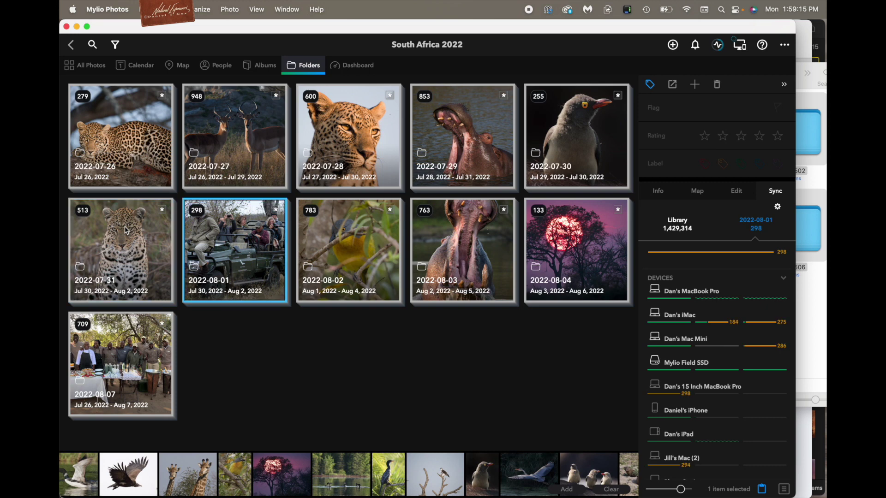
pyautogui.press('Right')
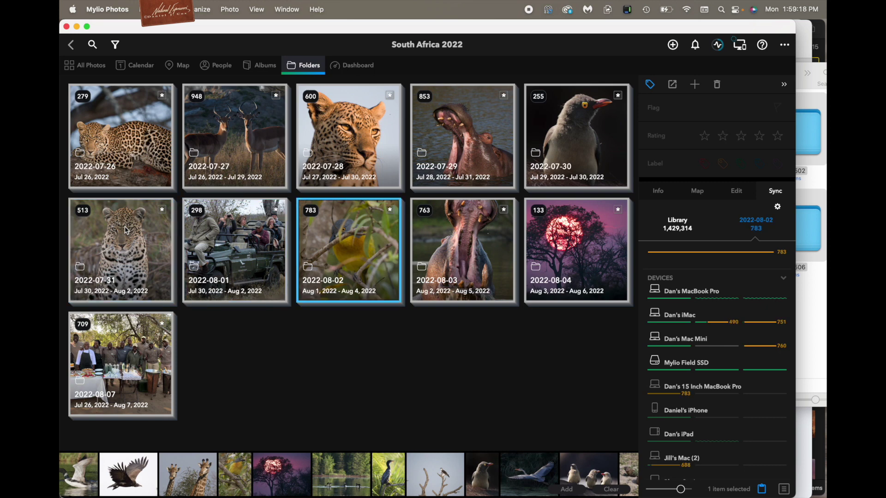
pyautogui.press('Right')
pyautogui.press('Right')
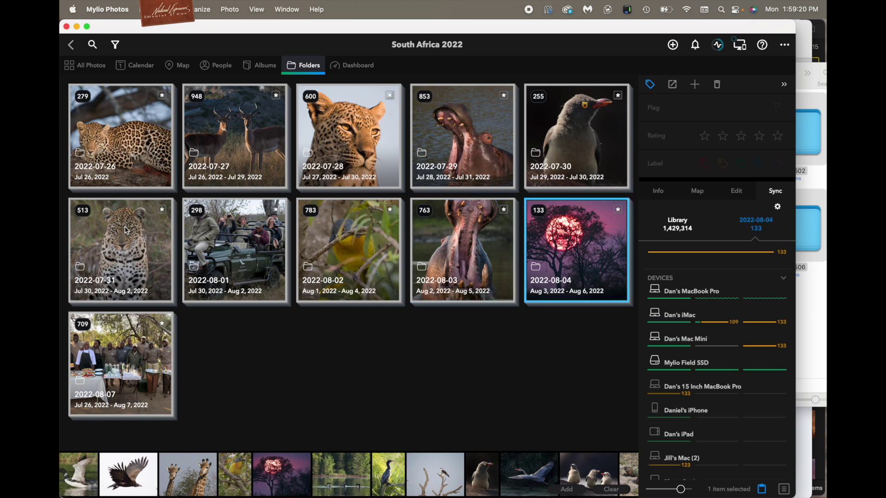
# - Inspect the 2022-08-07 folder's sync status on the MacBook Pro and iMac, and compare it with the 2022-08-04 folder
pyautogui.press('Right')
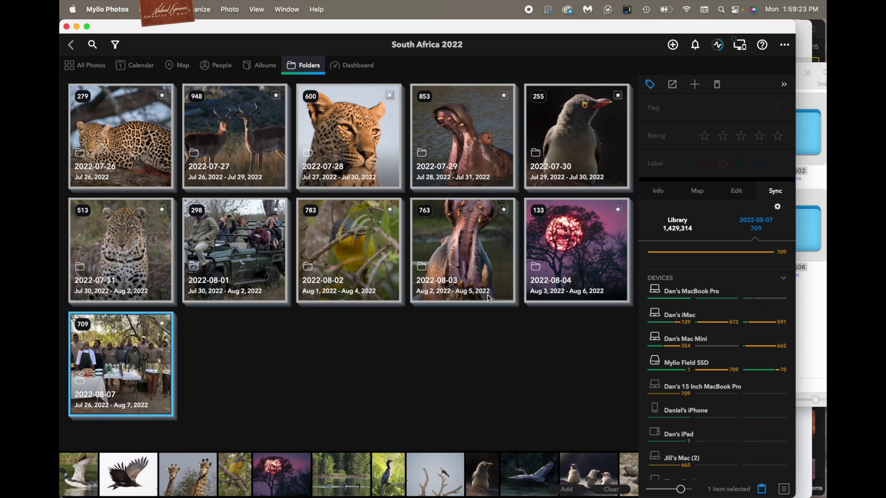
pyautogui.moveTo(752, 303)
pyautogui.moveTo(746, 326)
pyautogui.press('Left')
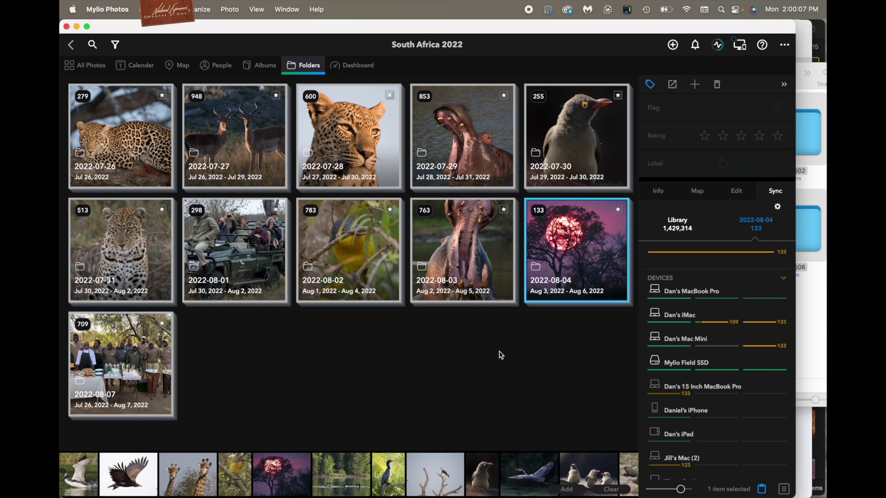